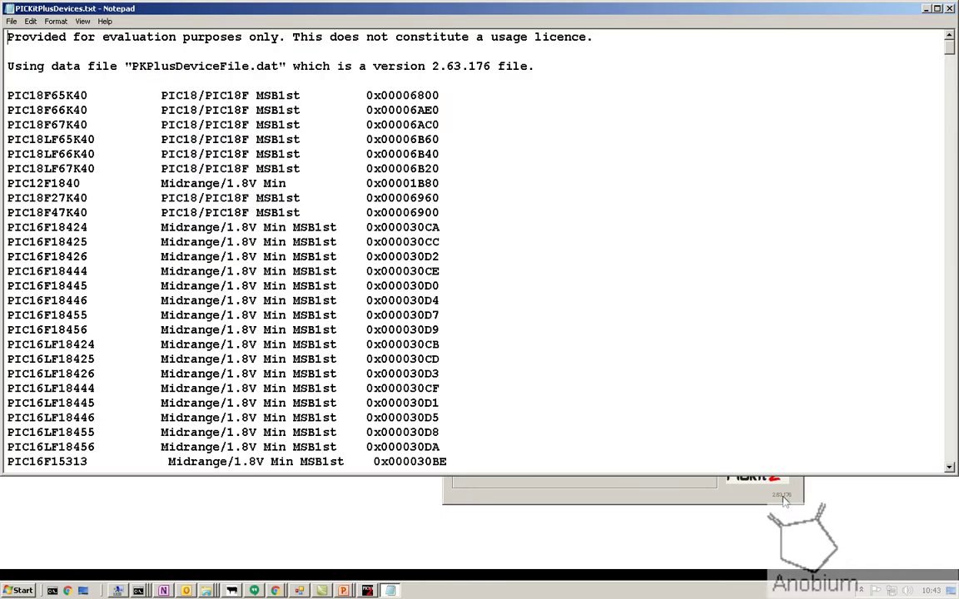
Step: Examine the supported devices list, checking the PIC12F1840 entry and its Midrange/1.8V Min family
{"action": "left_click", "coordinate": [433, 116]}
{"action": "scroll", "coordinate": [478, 160], "scroll_direction": "down", "scroll_amount": 5}
{"action": "scroll", "coordinate": [478, 160], "scroll_direction": "down", "scroll_amount": 10}
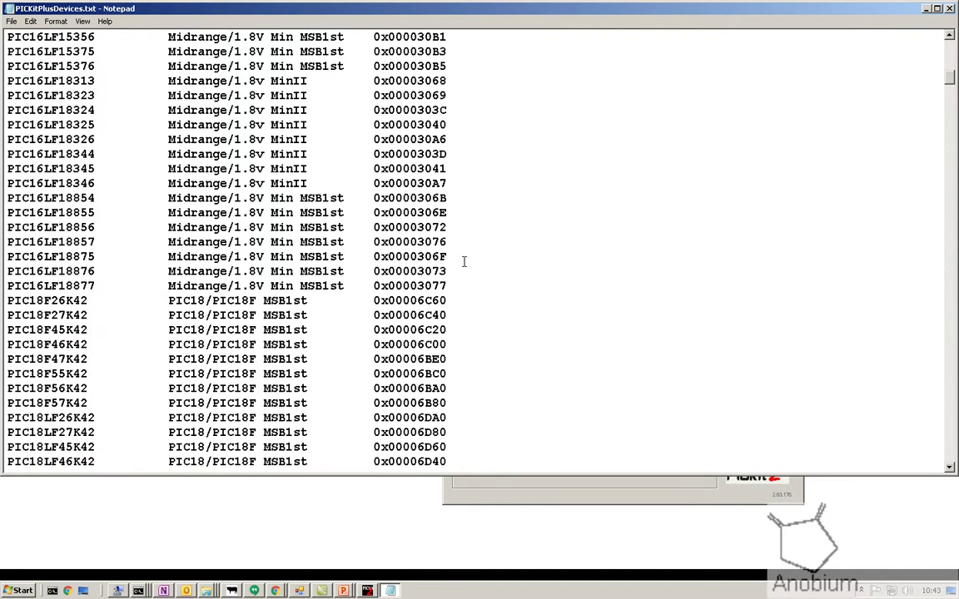
{"action": "scroll", "coordinate": [463, 259], "scroll_direction": "down", "scroll_amount": 12}
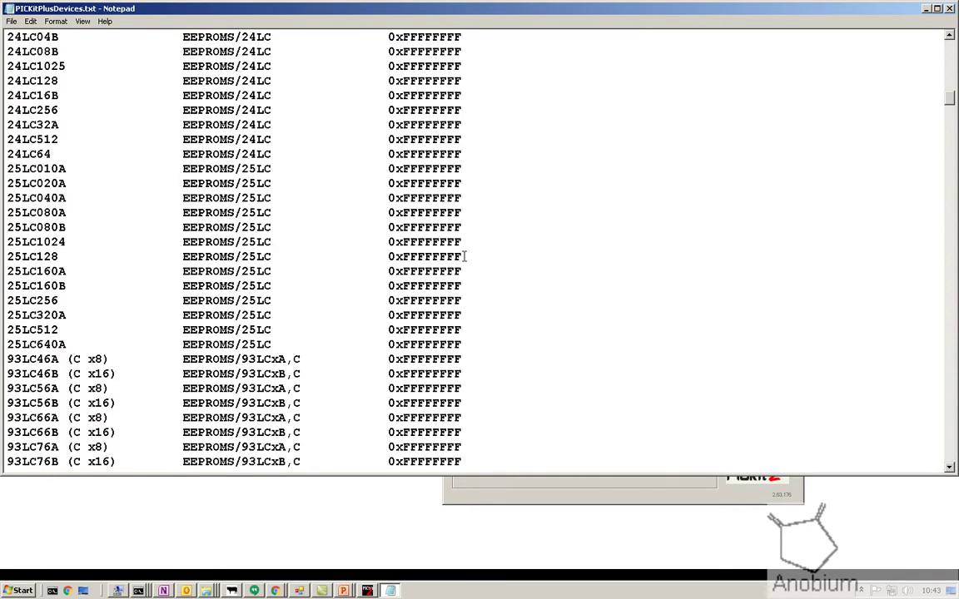
{"action": "scroll", "coordinate": [464, 250], "scroll_direction": "up", "scroll_amount": 20}
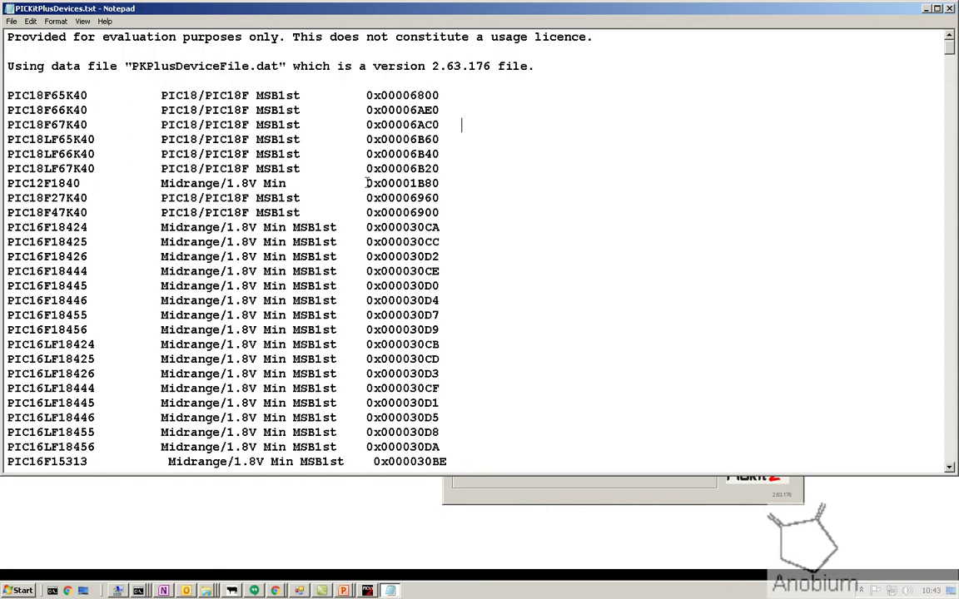
{"action": "double_click", "coordinate": [51, 183]}
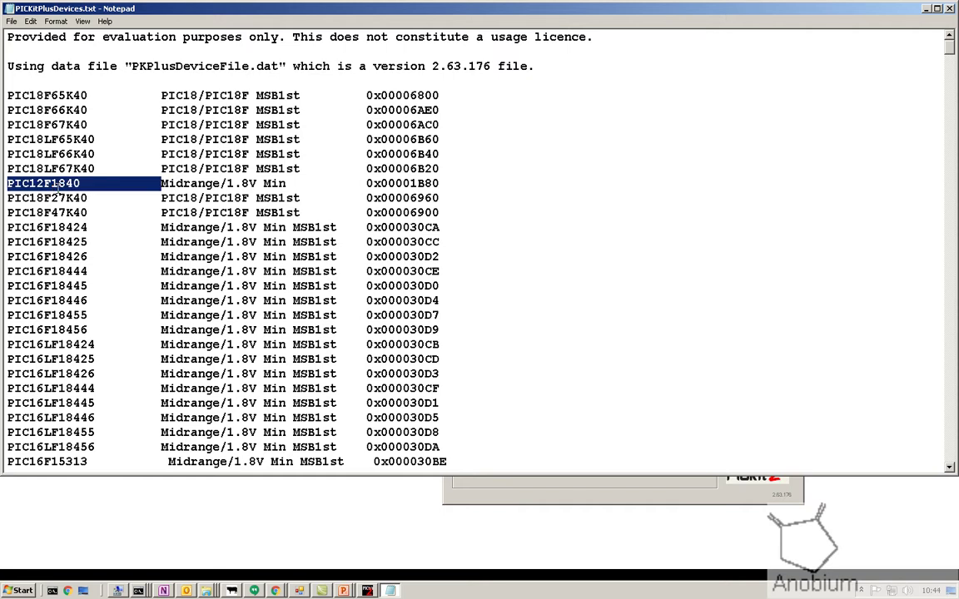
{"action": "left_click_drag", "start_coordinate": [161, 183], "coordinate": [286, 183]}
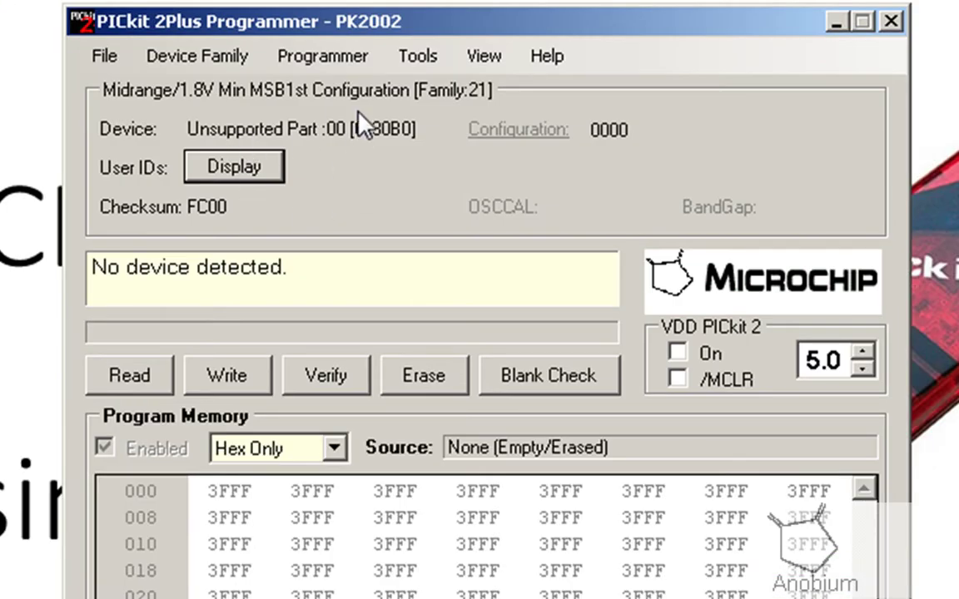
Step: In PICkit 2Plus Programmer, check communication with the connected programmer
{"action": "left_click", "coordinate": [446, 58]}
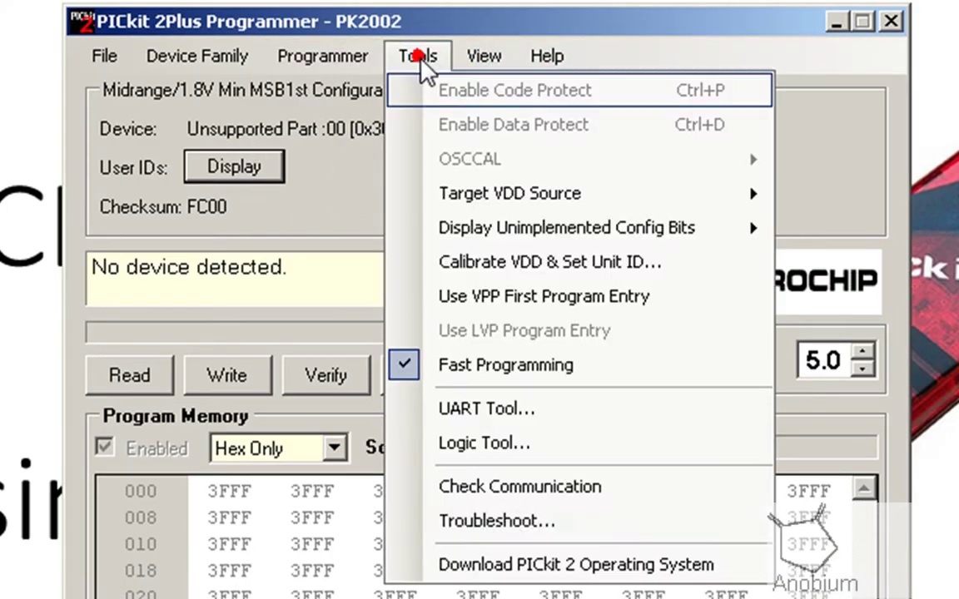
{"action": "left_click", "coordinate": [520, 491]}
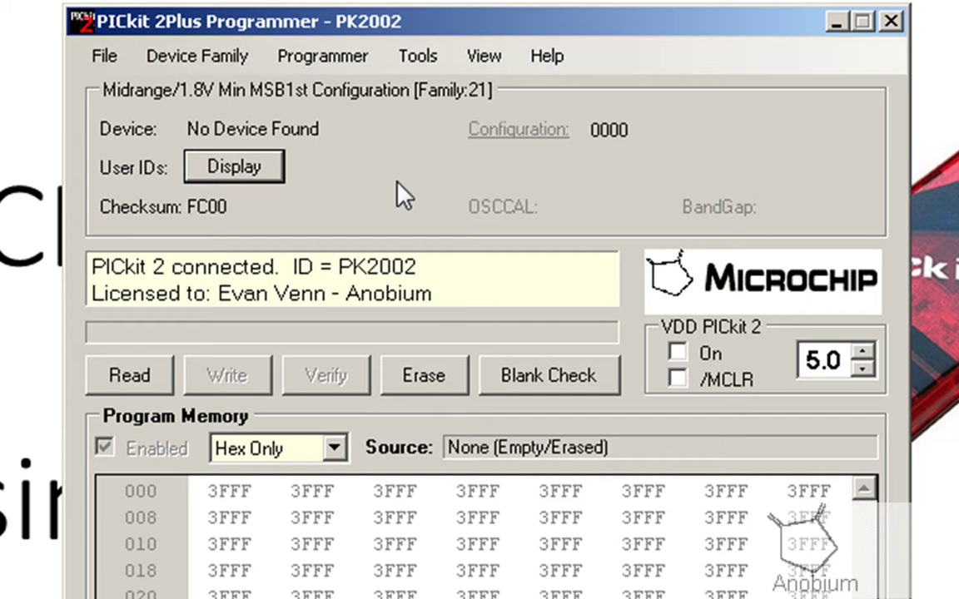
Step: Select the Baseline device family and look at its list of parts
{"action": "left_click", "coordinate": [225, 63]}
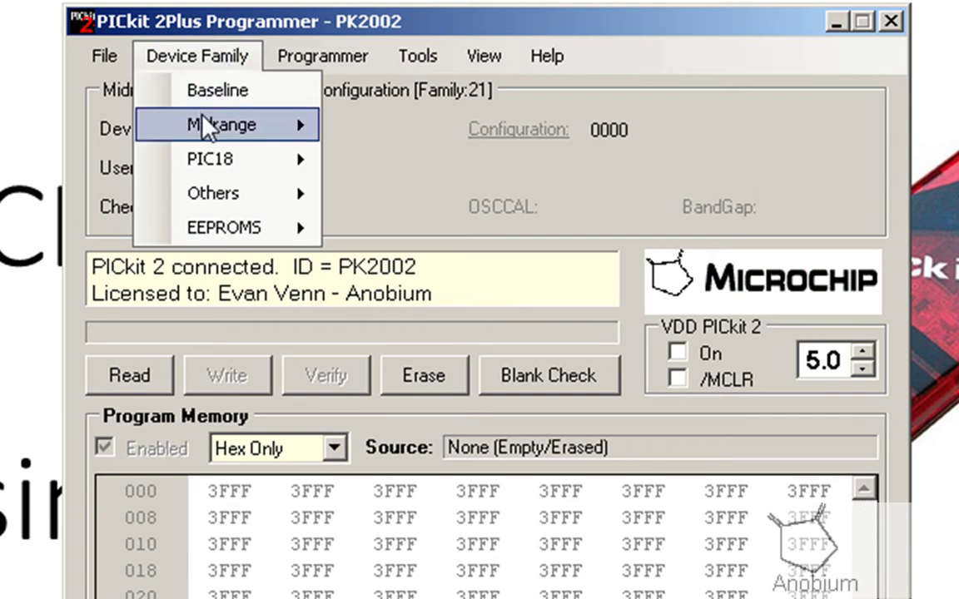
{"action": "mouse_move", "coordinate": [202, 119]}
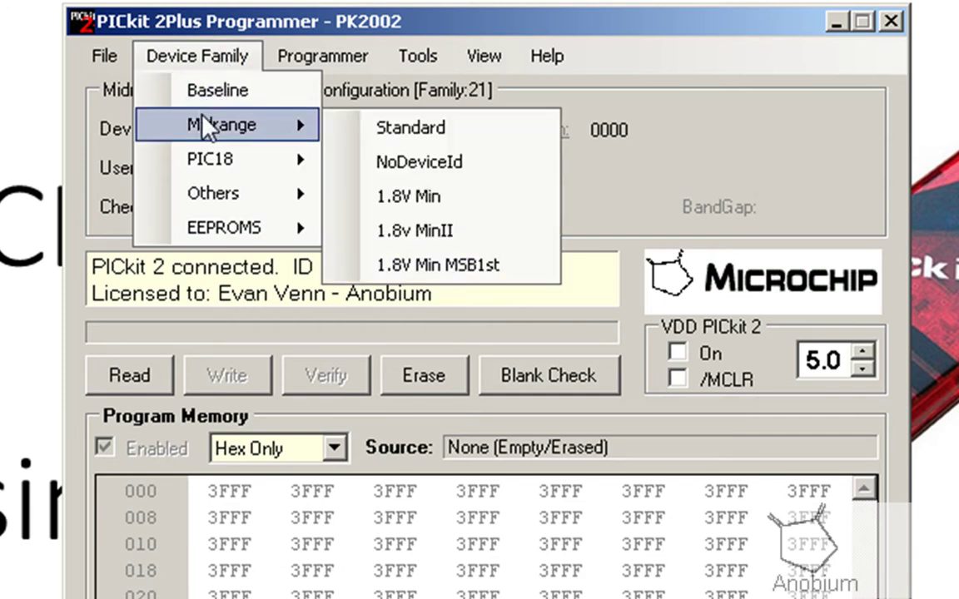
{"action": "left_click", "coordinate": [222, 87]}
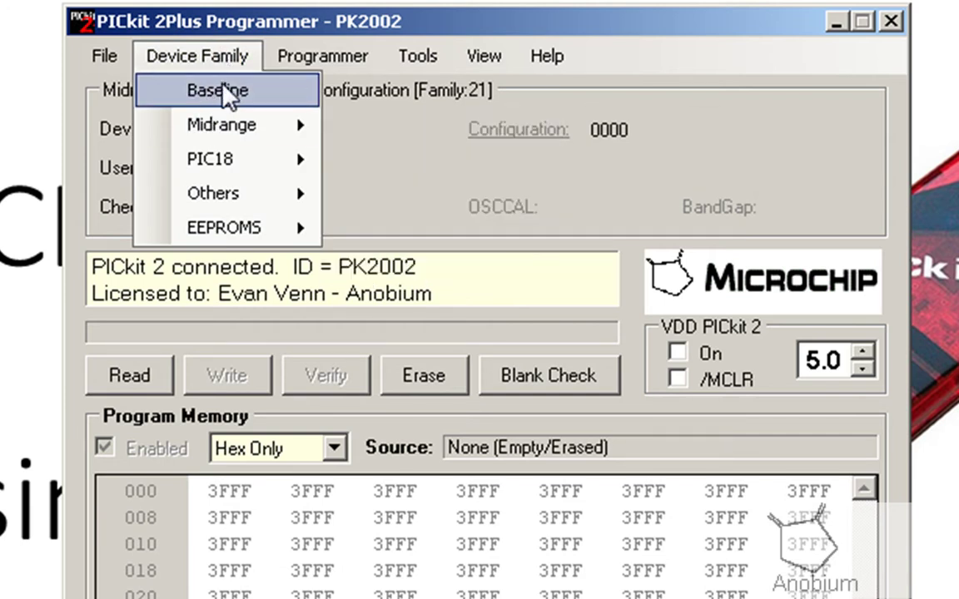
{"action": "left_click", "coordinate": [327, 129]}
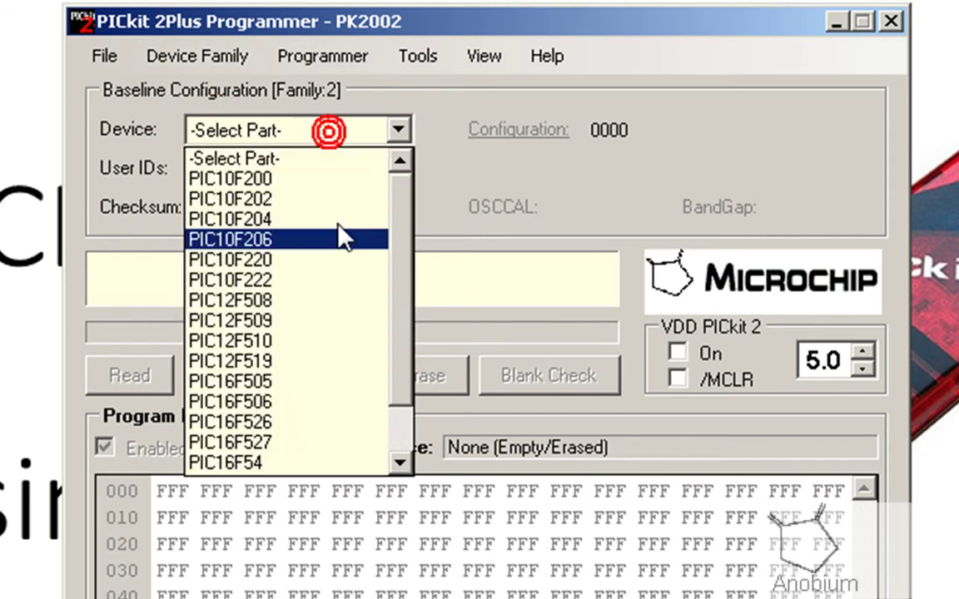
{"action": "left_click", "coordinate": [203, 51]}
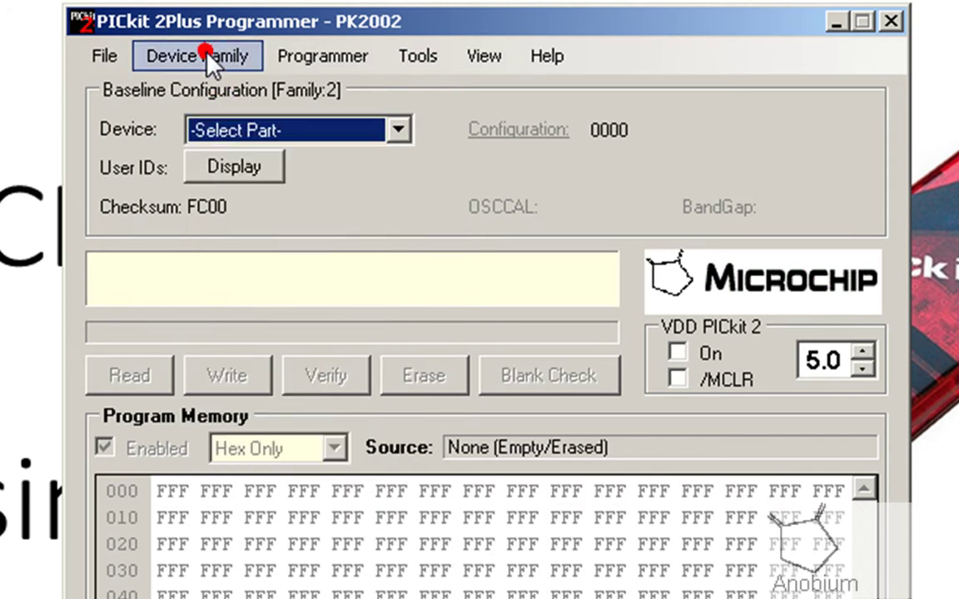
Step: Try detecting the device with the Midrange Standard device family
{"action": "left_click", "coordinate": [203, 52]}
{"action": "left_click", "coordinate": [208, 125]}
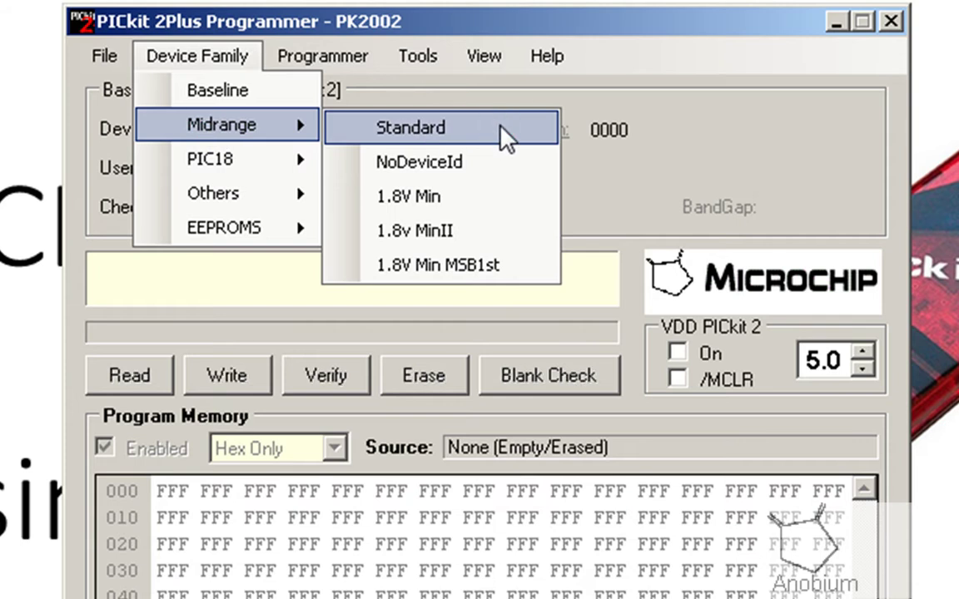
{"action": "left_click", "coordinate": [502, 129]}
Step: Select the Midrange NoDeviceId family and look at its list of parts
{"action": "left_click", "coordinate": [220, 57]}
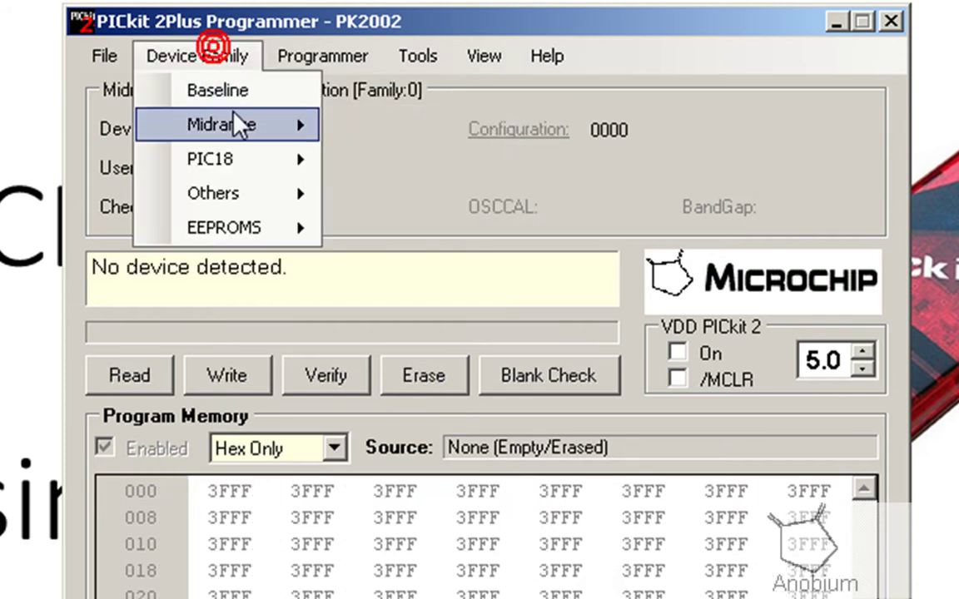
{"action": "mouse_move", "coordinate": [266, 129]}
{"action": "left_click", "coordinate": [424, 163]}
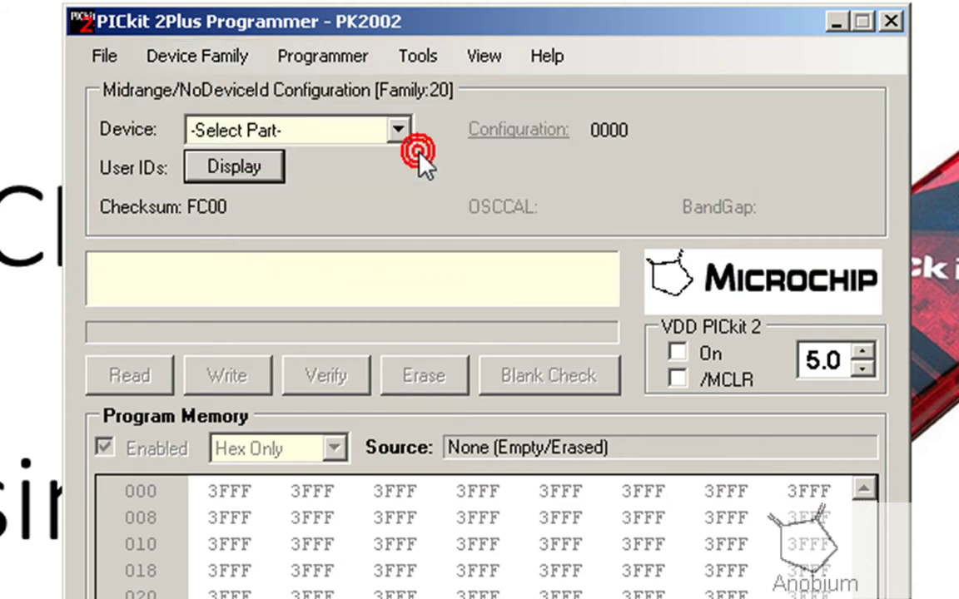
{"action": "left_click", "coordinate": [403, 129]}
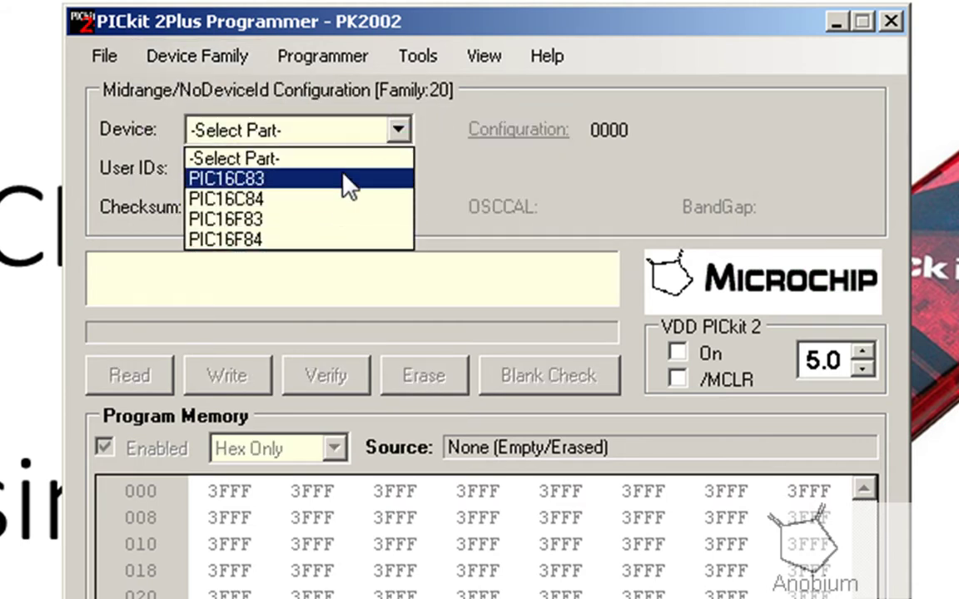
{"action": "left_click", "coordinate": [496, 182]}
Step: Try detecting the device with the Midrange 1.8V Min family and with the 1.8v MinII family
{"action": "left_click", "coordinate": [200, 55]}
{"action": "mouse_move", "coordinate": [262, 136]}
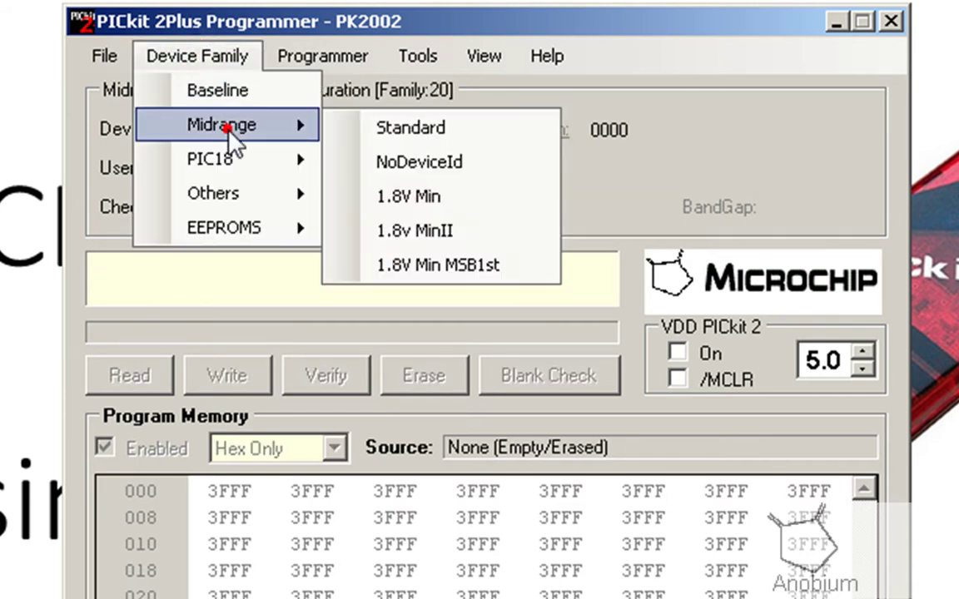
{"action": "left_click", "coordinate": [478, 198]}
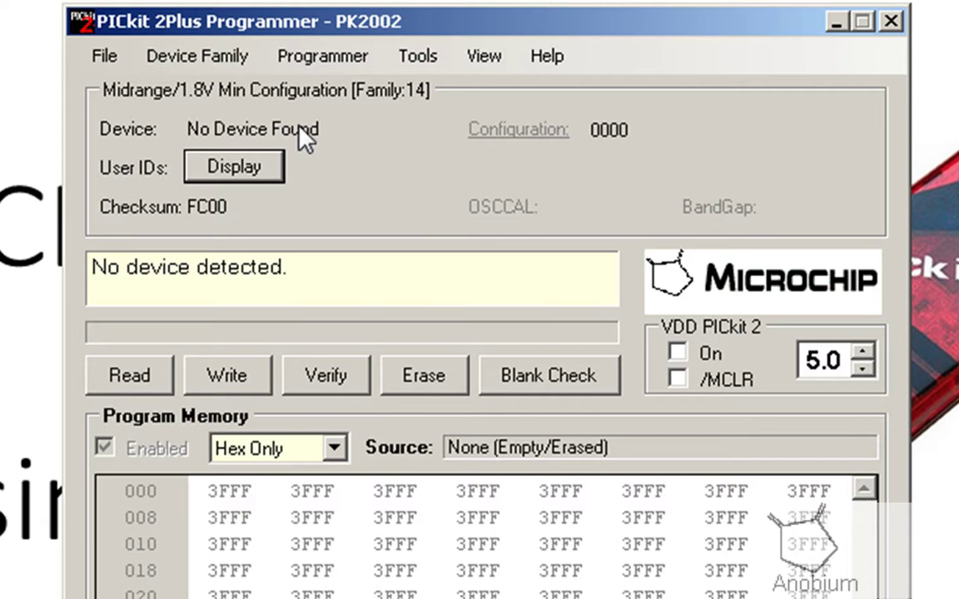
{"action": "left_click", "coordinate": [204, 53]}
{"action": "left_click", "coordinate": [227, 127]}
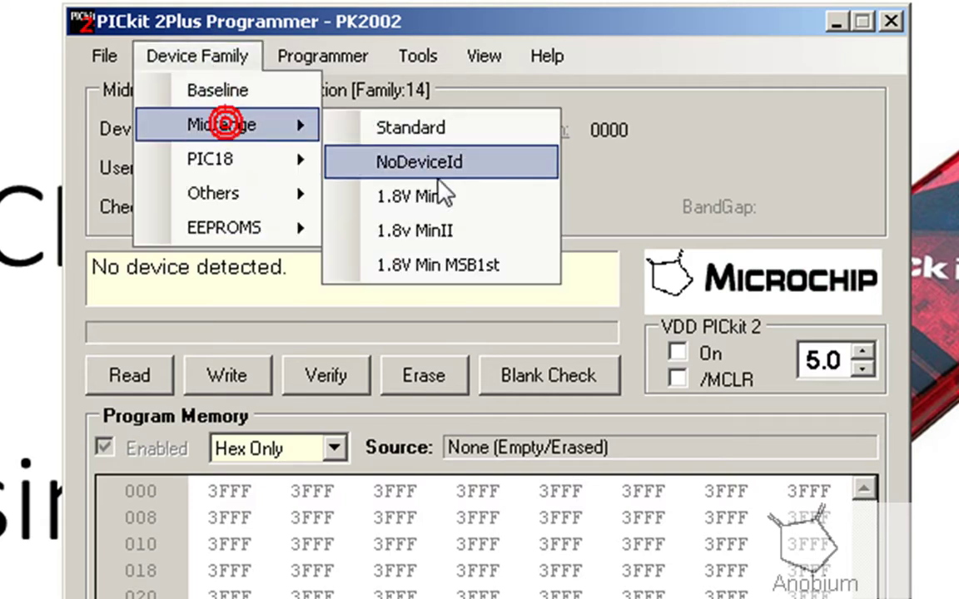
{"action": "left_click", "coordinate": [440, 232]}
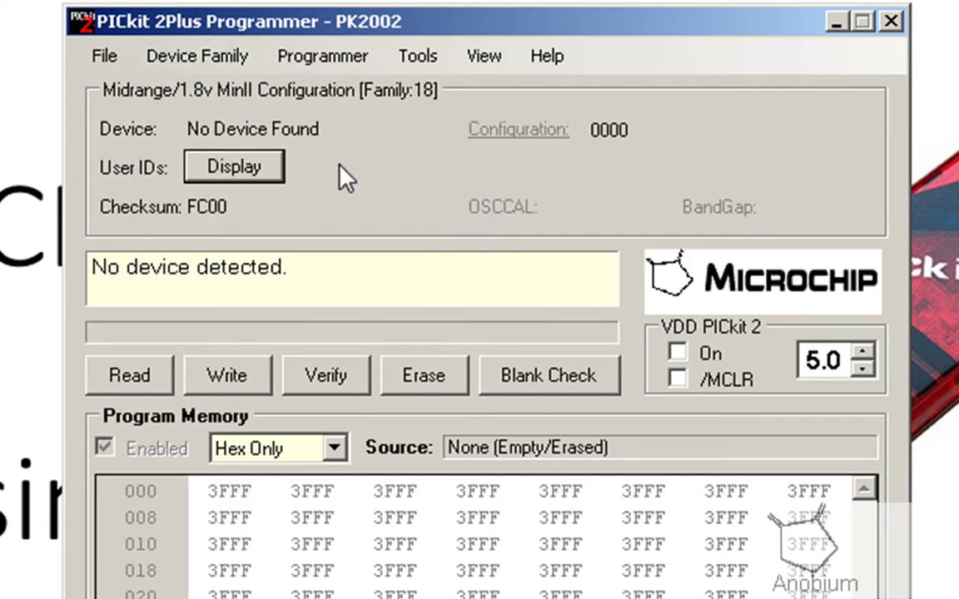
Step: Select the Midrange 1.8V Min MSB1st device family to detect the part
{"action": "left_click", "coordinate": [200, 56]}
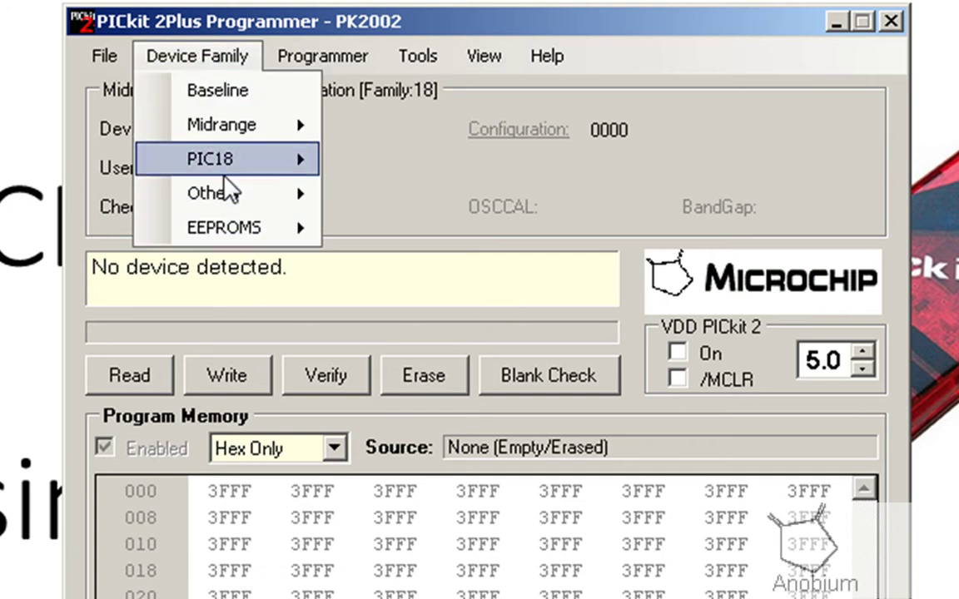
{"action": "left_click", "coordinate": [220, 125]}
{"action": "left_click", "coordinate": [419, 271]}
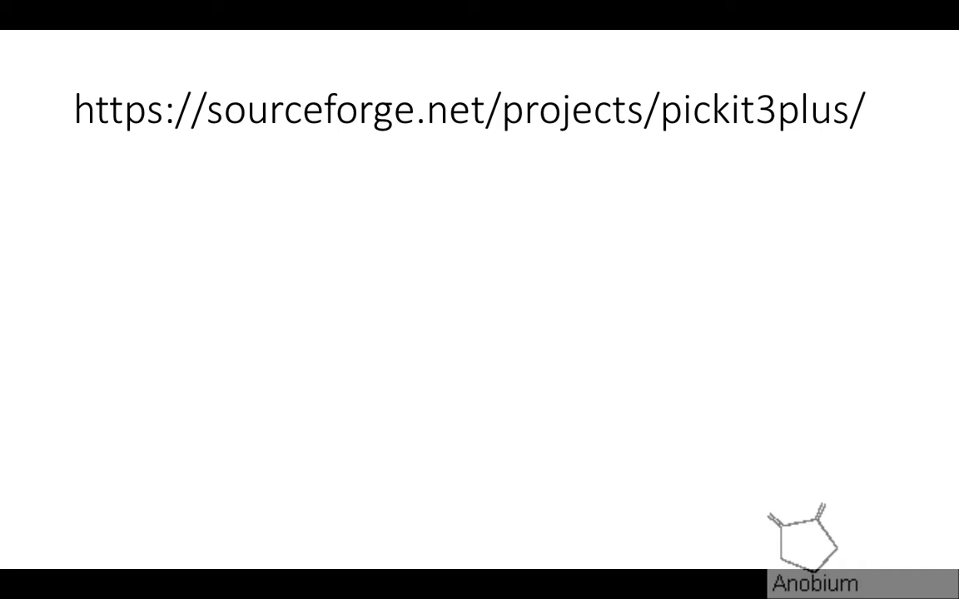
Step: Switch to the SourceForge Create Topic page in Chrome and check the missing part named in the subject
{"action": "key", "text": "alt+Tab"}
{"action": "key", "text": "alt+Tab"}
{"action": "key", "text": "alt+Tab"}
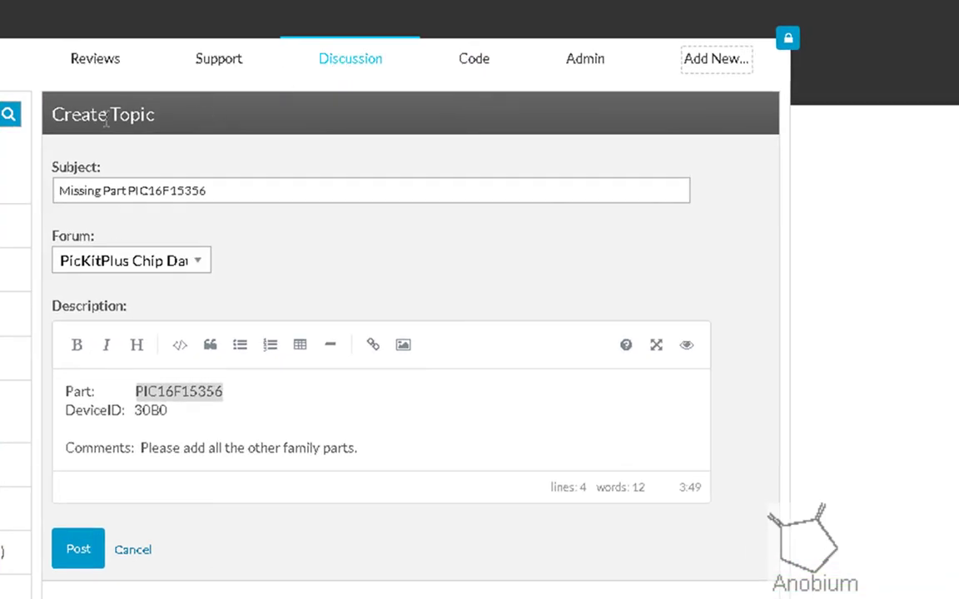
{"action": "left_click_drag", "start_coordinate": [67, 199], "coordinate": [277, 180]}
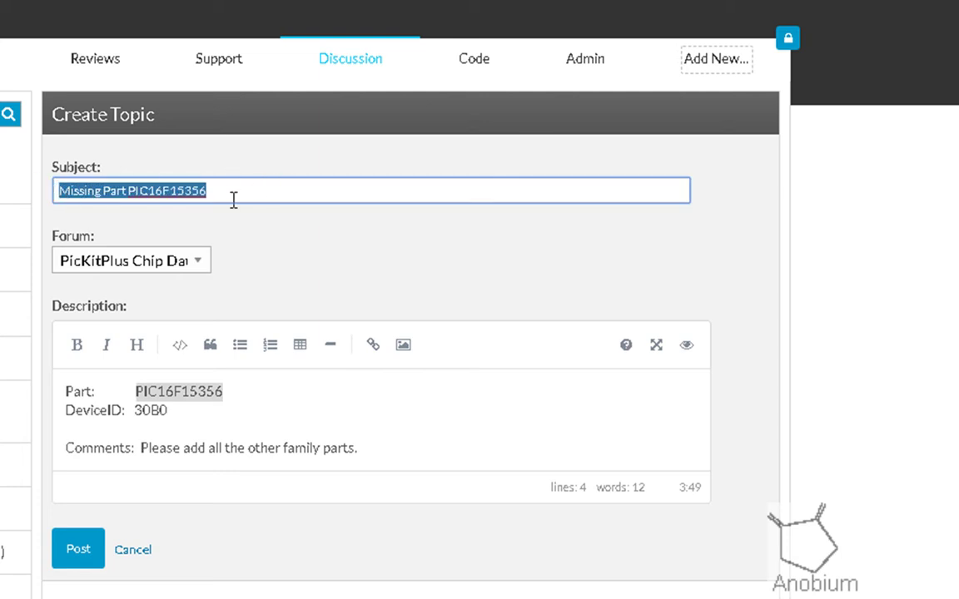
{"action": "left_click", "coordinate": [209, 181]}
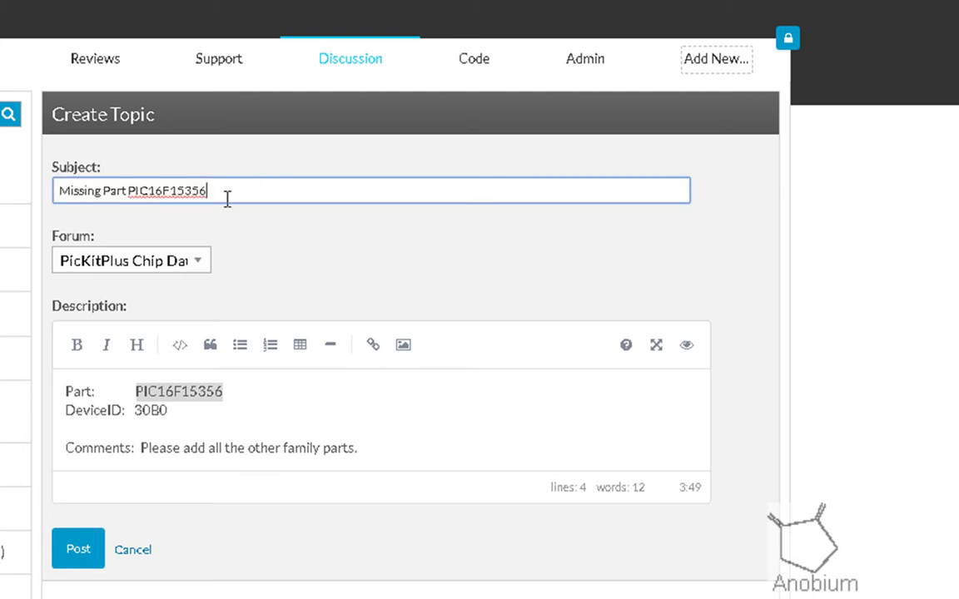
{"action": "left_click", "coordinate": [128, 189], "text": "shift"}
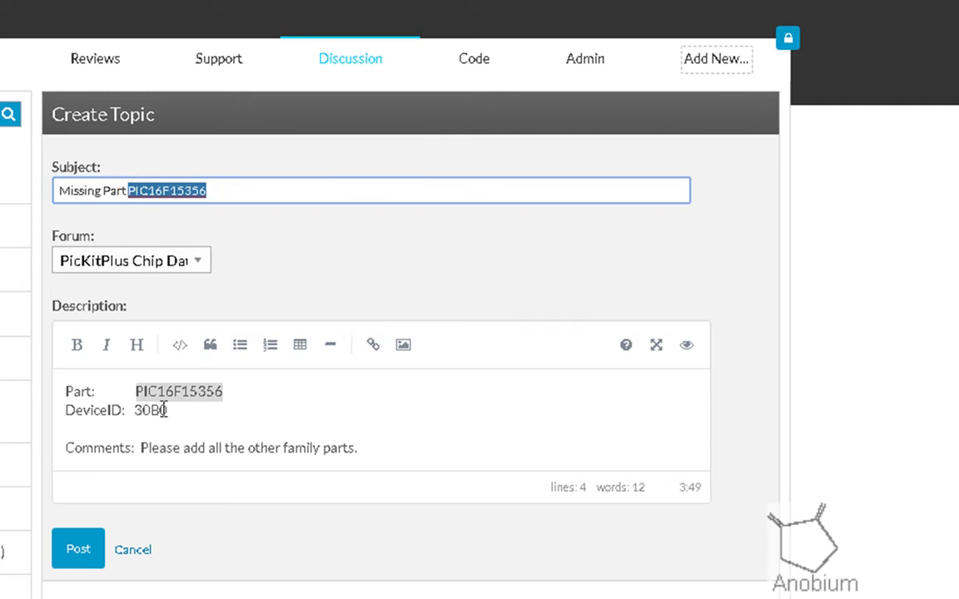
Step: Review the part and DeviceID entries in the topic description by highlighting each label and value
{"action": "left_click", "coordinate": [316, 405]}
{"action": "left_click", "coordinate": [76, 392]}
{"action": "double_click", "coordinate": [77, 392]}
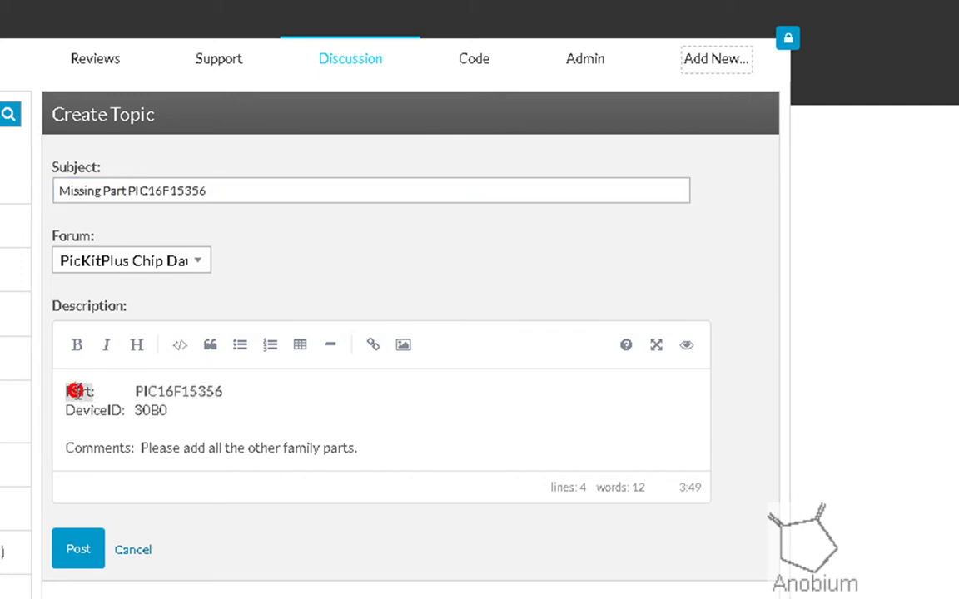
{"action": "double_click", "coordinate": [158, 388]}
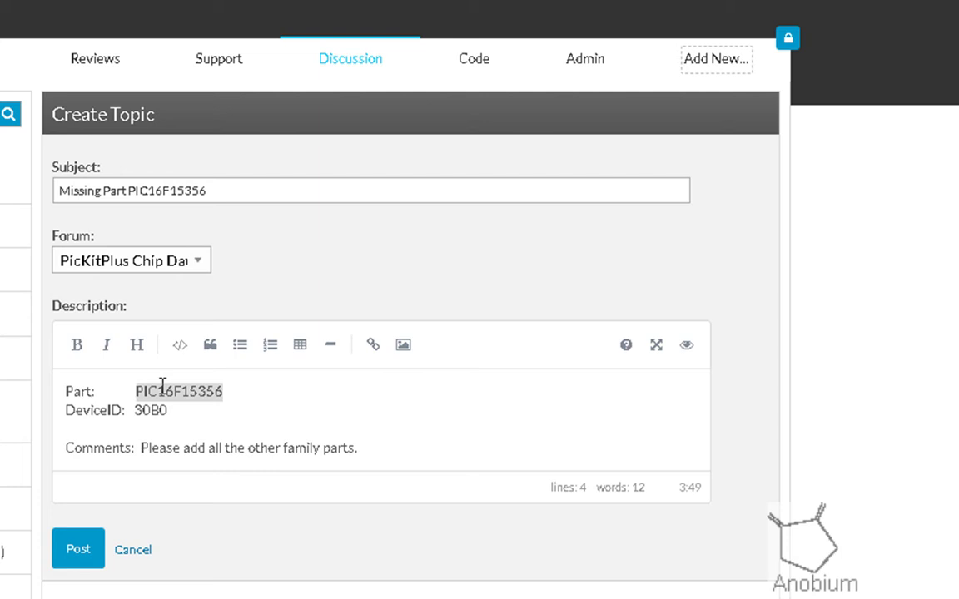
{"action": "double_click", "coordinate": [72, 410]}
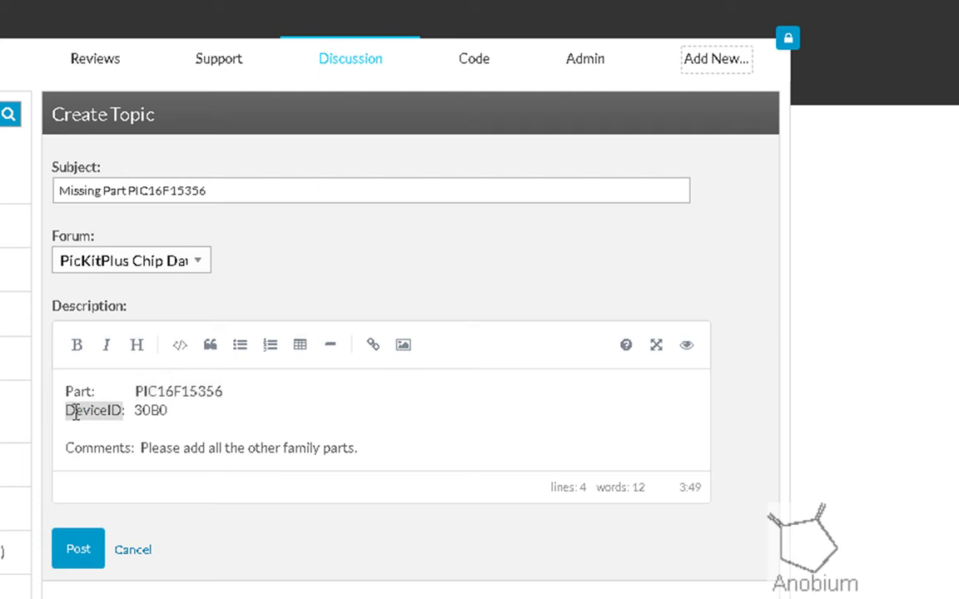
{"action": "double_click", "coordinate": [150, 410]}
{"action": "key", "text": "alt+Tab"}
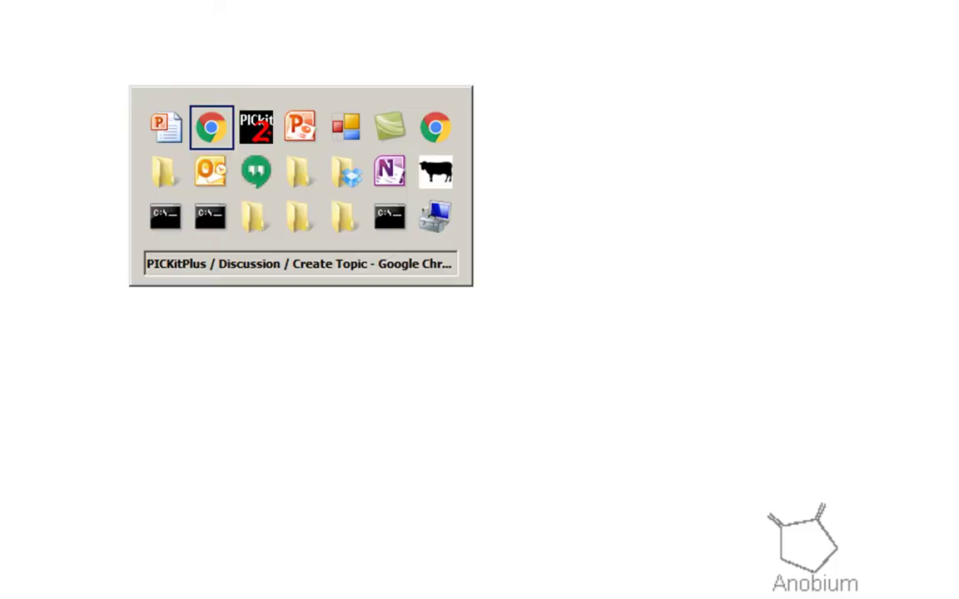
{"action": "key", "text": "alt+Tab"}
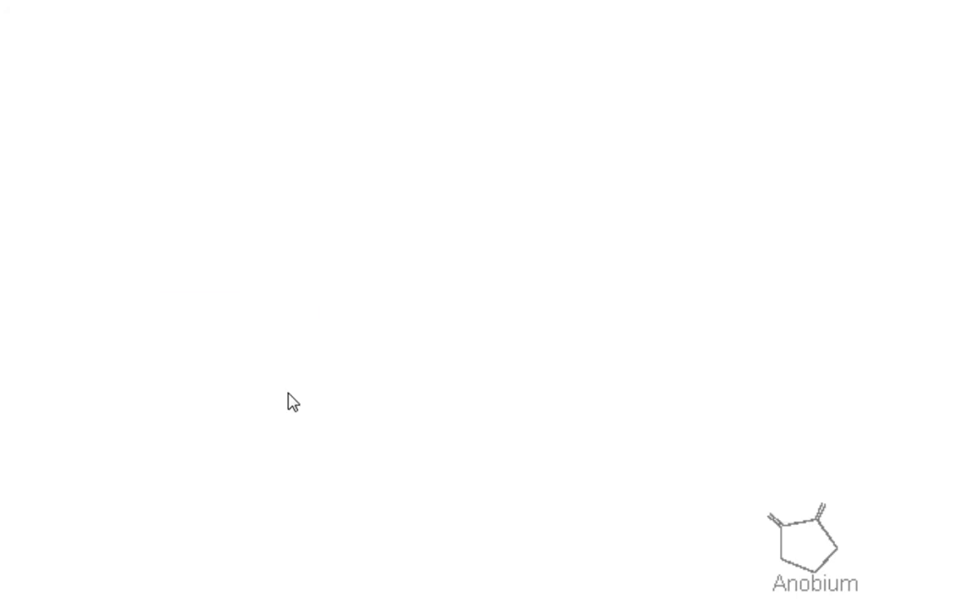
{"action": "key", "text": "alt+Tab"}
{"action": "key", "text": "alt+Tab"}
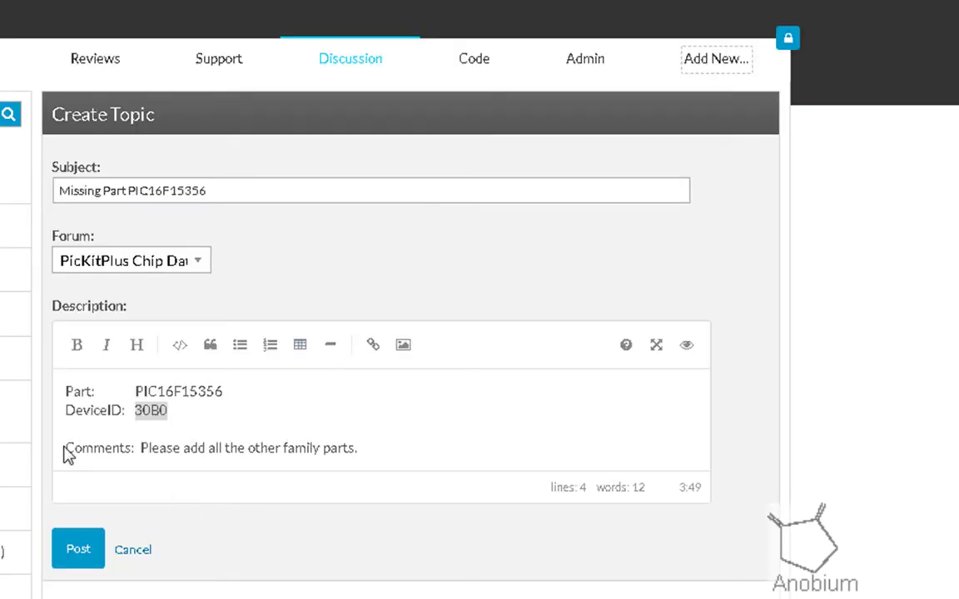
Step: Check the comments line, post the missing PIC16F15356 topic to the forum, and open the project's Files page
{"action": "triple_click", "coordinate": [398, 454]}
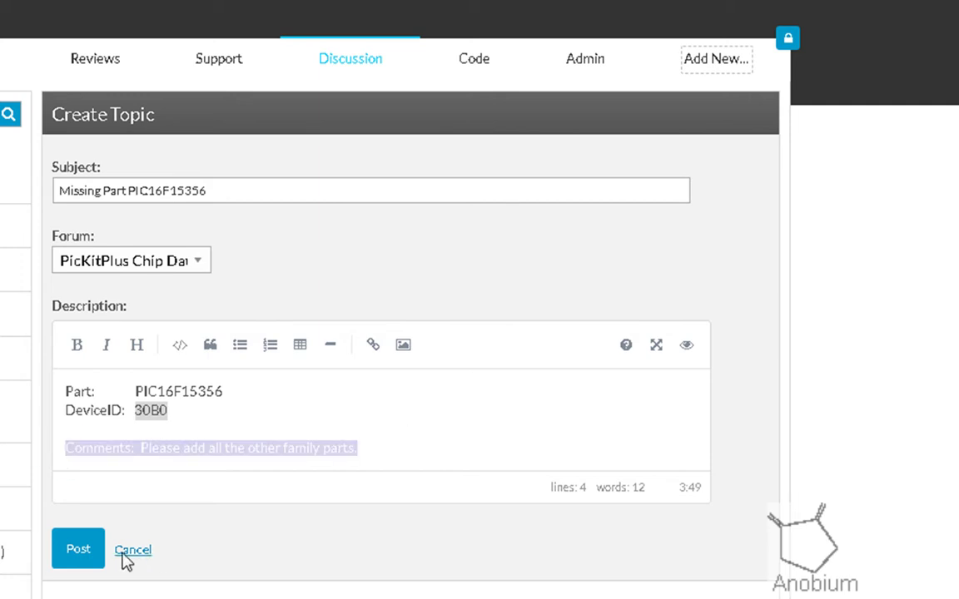
{"action": "left_click", "coordinate": [79, 549]}
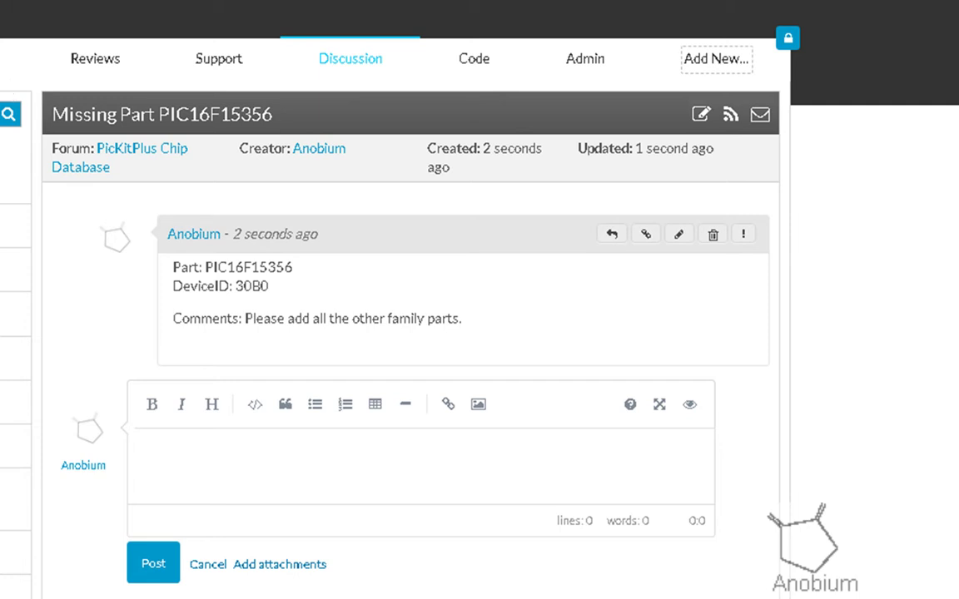
{"action": "left_click", "coordinate": [274, 209]}
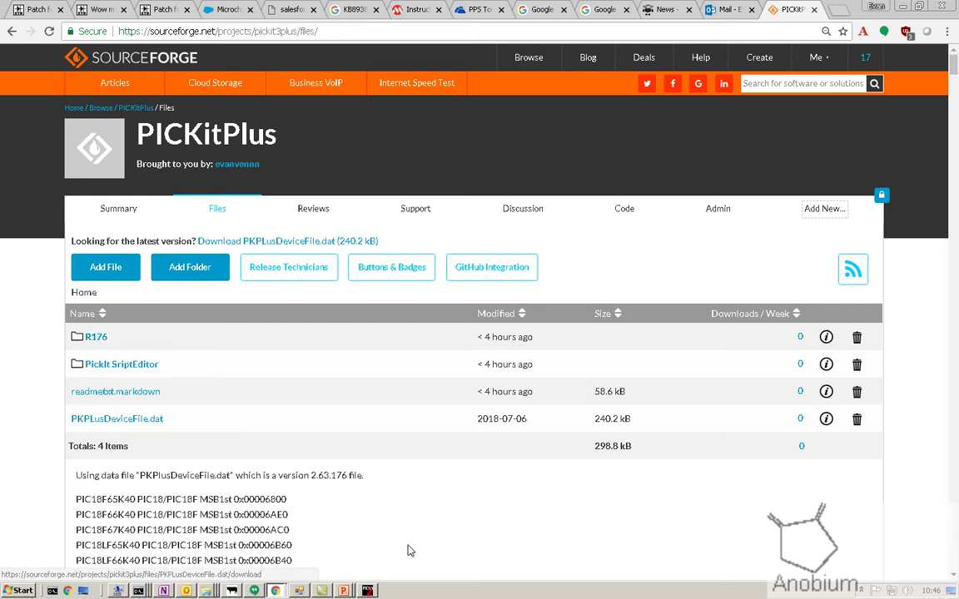
Step: Look through the supported device list on the project's Files page and dismiss the chat notification
{"action": "scroll", "coordinate": [378, 511], "scroll_direction": "down", "scroll_amount": 15}
{"action": "scroll", "coordinate": [383, 507], "scroll_direction": "up", "scroll_amount": 20}
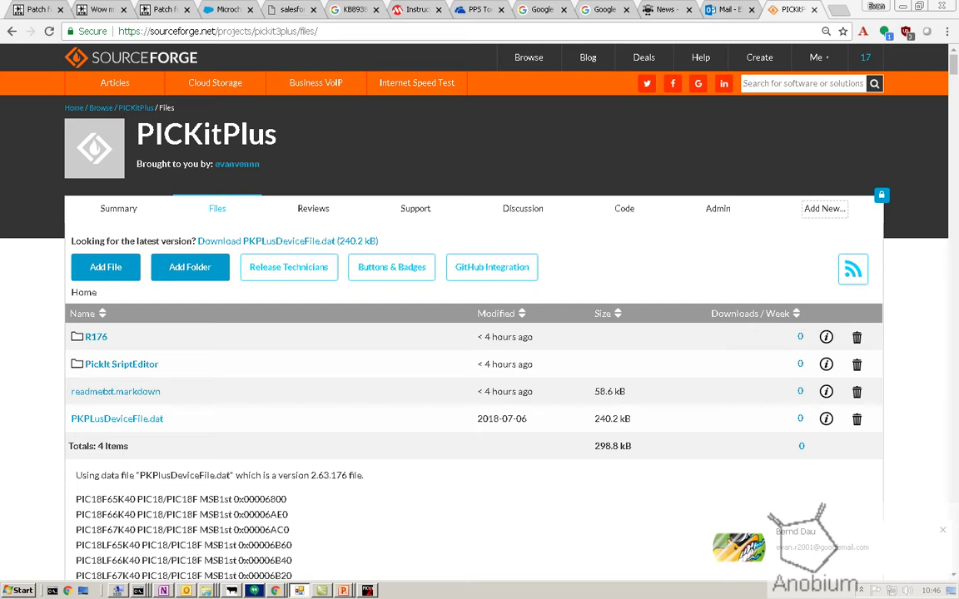
{"action": "left_click", "coordinate": [943, 530]}
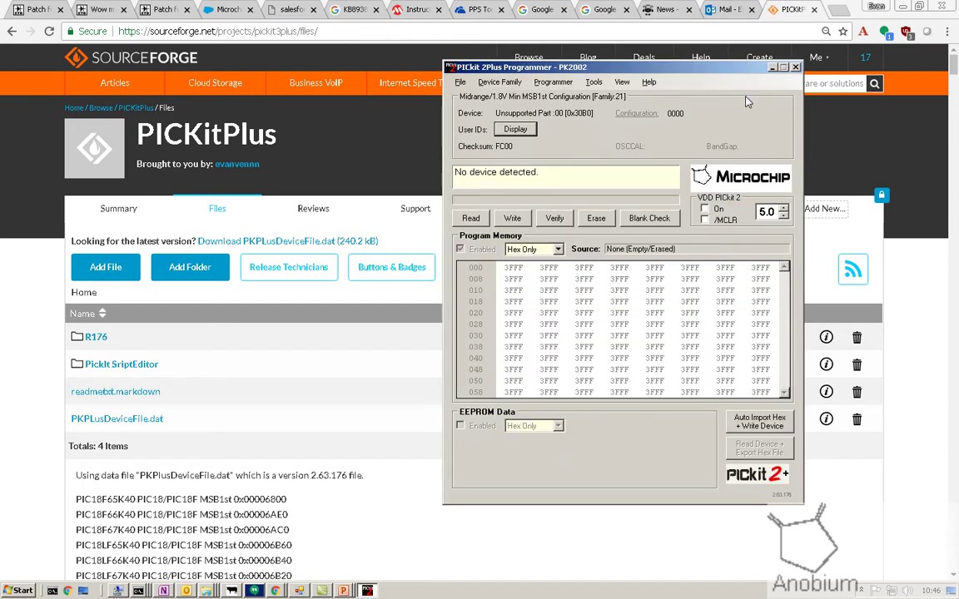
Step: Close the PICkit 2Plus programmer and start it again so it loads the updated device file
{"action": "left_click", "coordinate": [795, 67]}
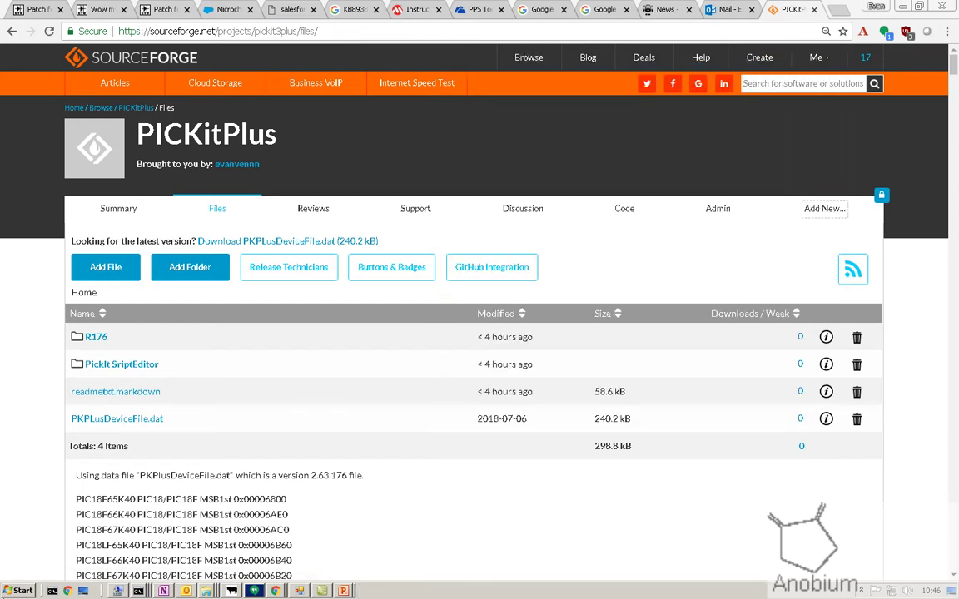
{"action": "left_click", "coordinate": [10, 591]}
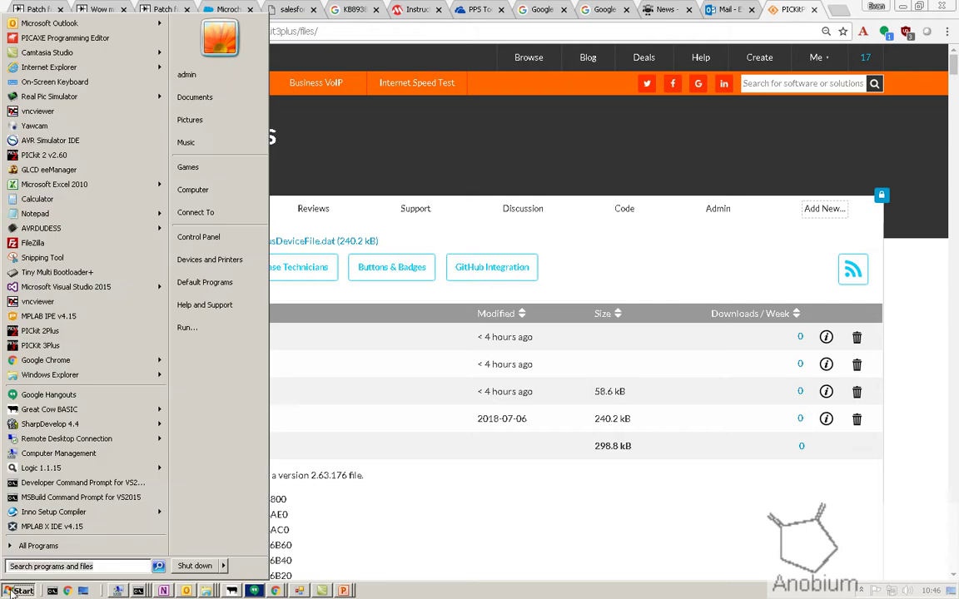
{"action": "left_click", "coordinate": [58, 334]}
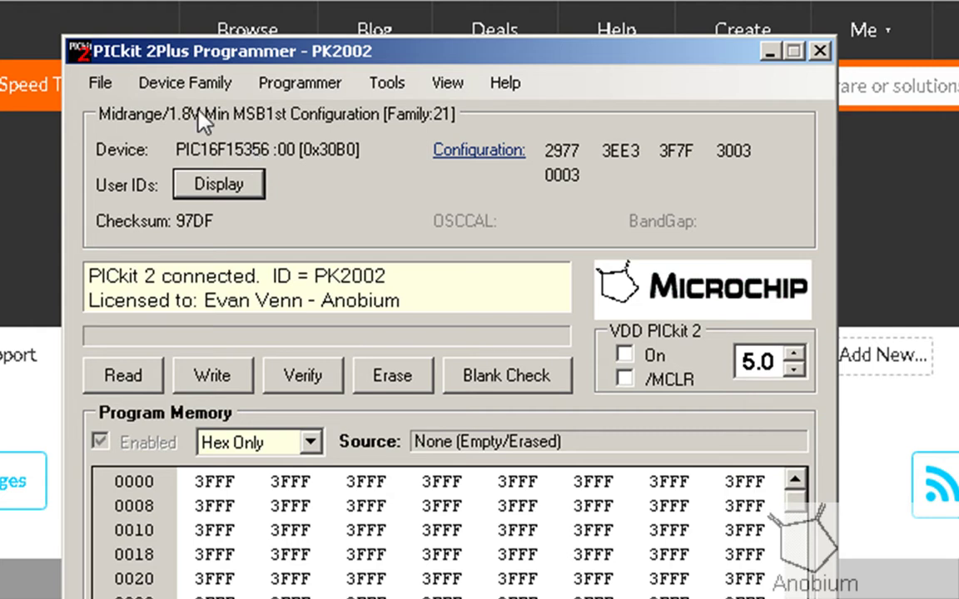
Step: Select the Midrange 1.8V Min MSB1st device family again in the restarted programmer to detect the part
{"action": "left_click", "coordinate": [200, 83]}
{"action": "mouse_move", "coordinate": [203, 148]}
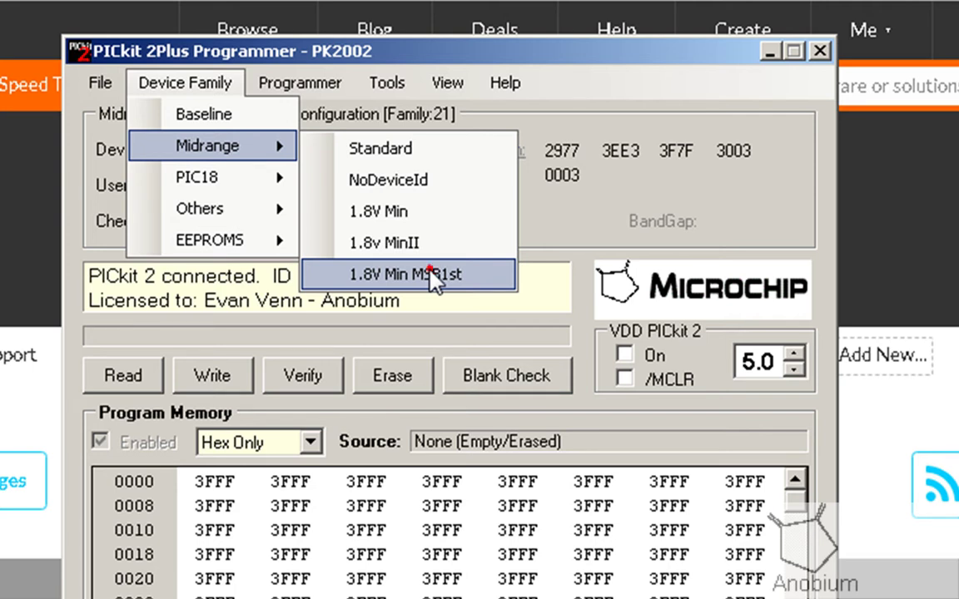
{"action": "left_click", "coordinate": [456, 274]}
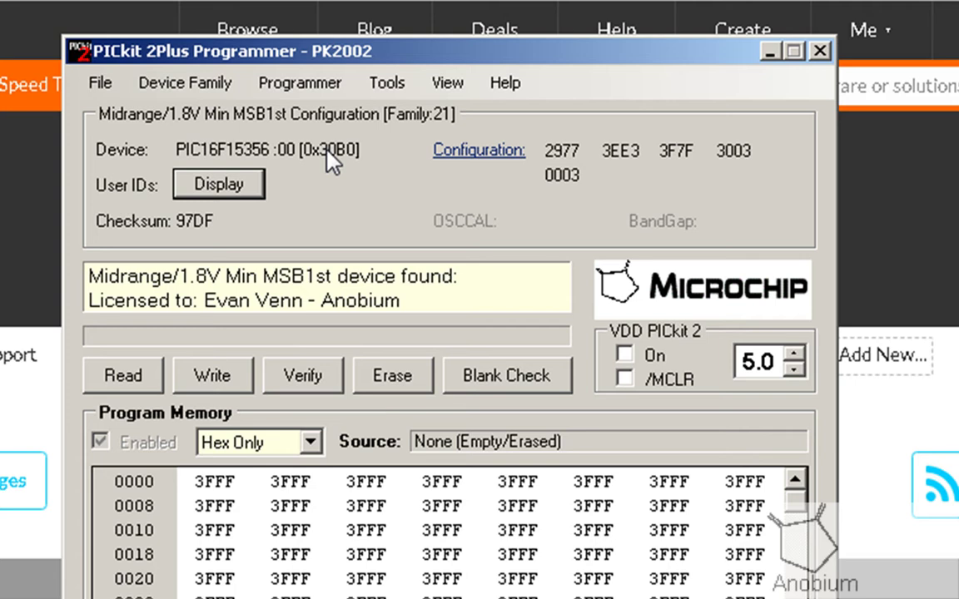
Step: Review the PIC18 device family options without choosing one
{"action": "left_click", "coordinate": [188, 83]}
{"action": "mouse_move", "coordinate": [210, 182]}
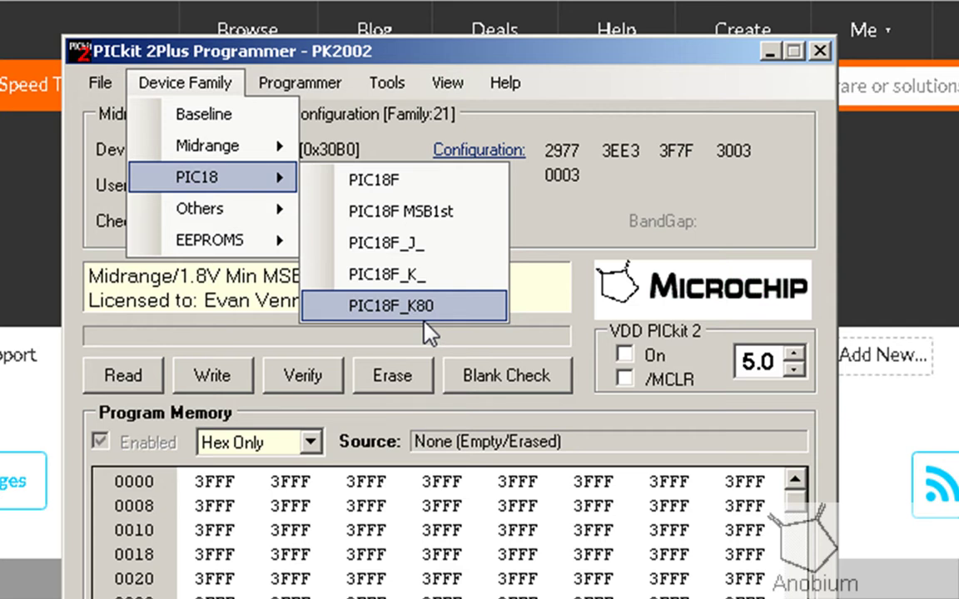
{"action": "left_click", "coordinate": [634, 54]}
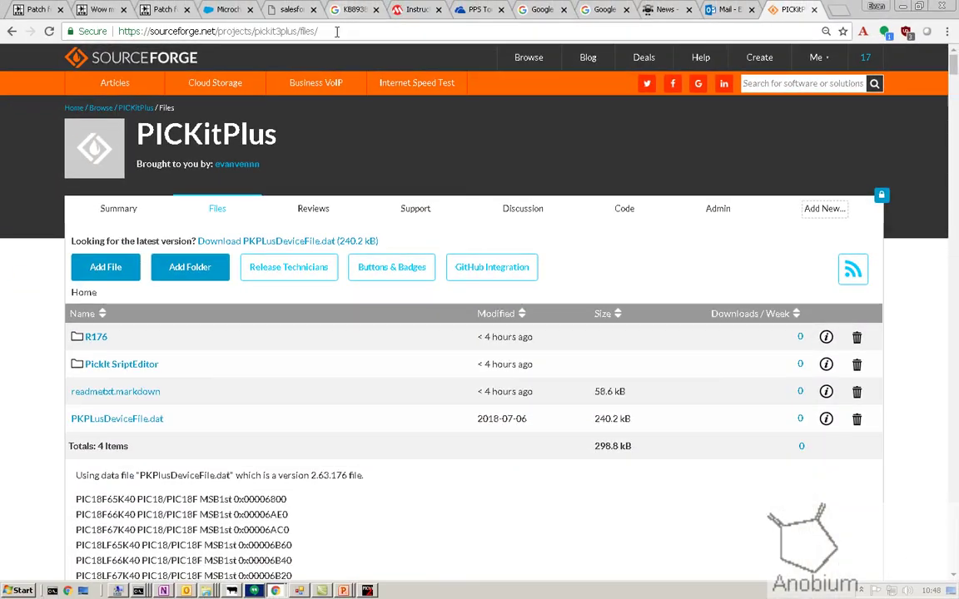
Step: Check the project's web address in Chrome and open the Missing Part PIC16F15356 topic in the PicKitPlus Chip Database forum
{"action": "left_click", "coordinate": [337, 32]}
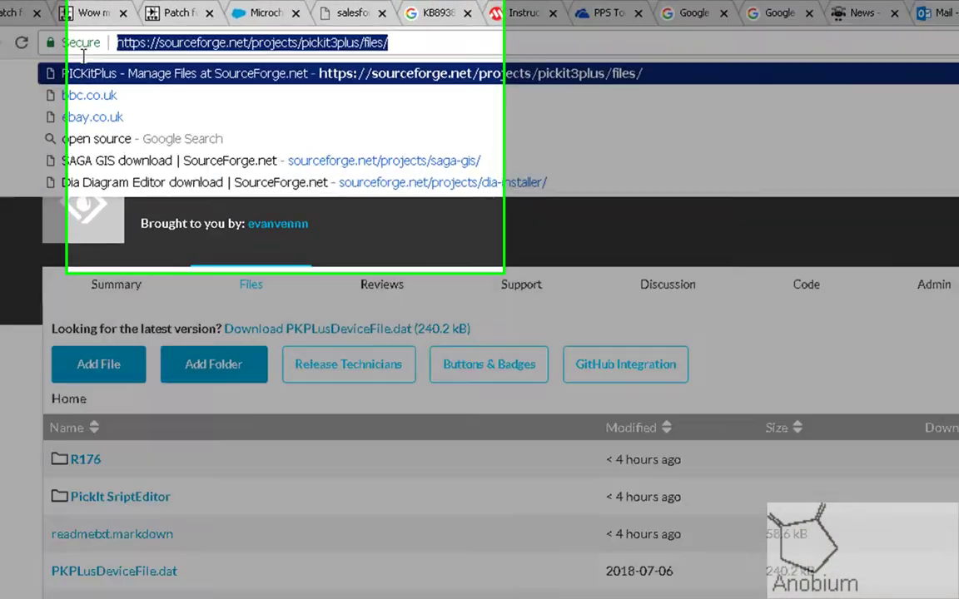
{"action": "key", "text": "Escape"}
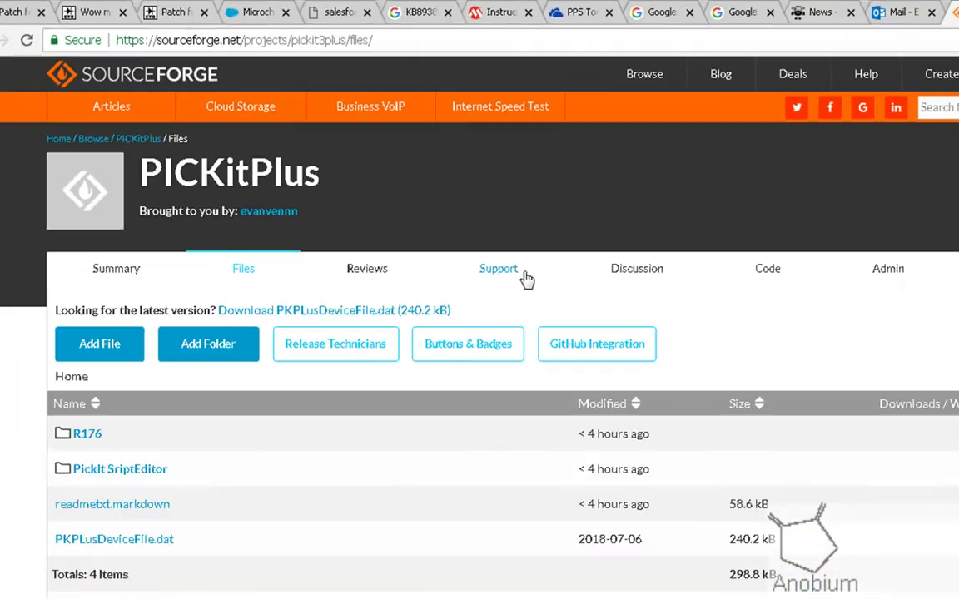
{"action": "left_click", "coordinate": [509, 208]}
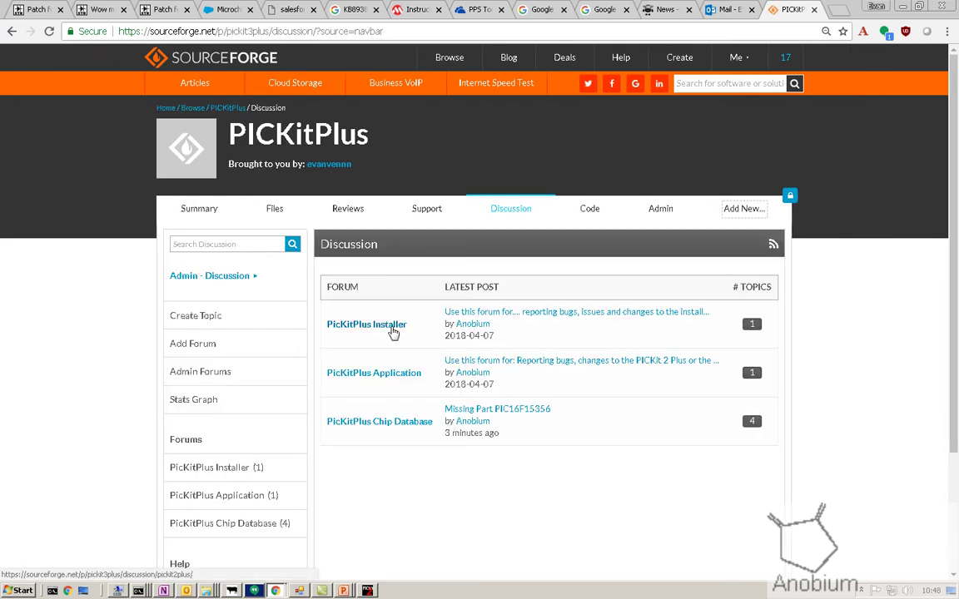
{"action": "left_click", "coordinate": [405, 426]}
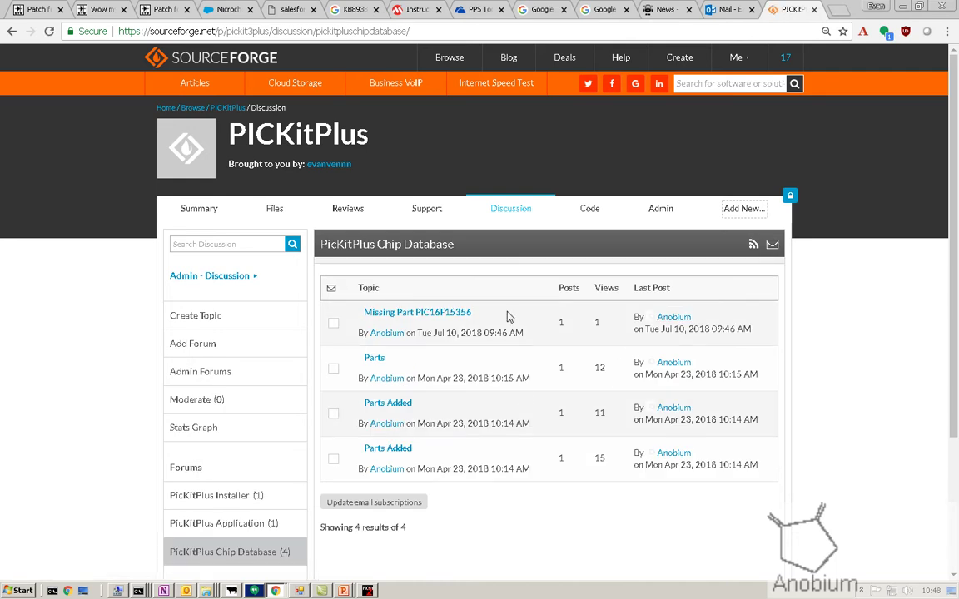
{"action": "left_click", "coordinate": [507, 313]}
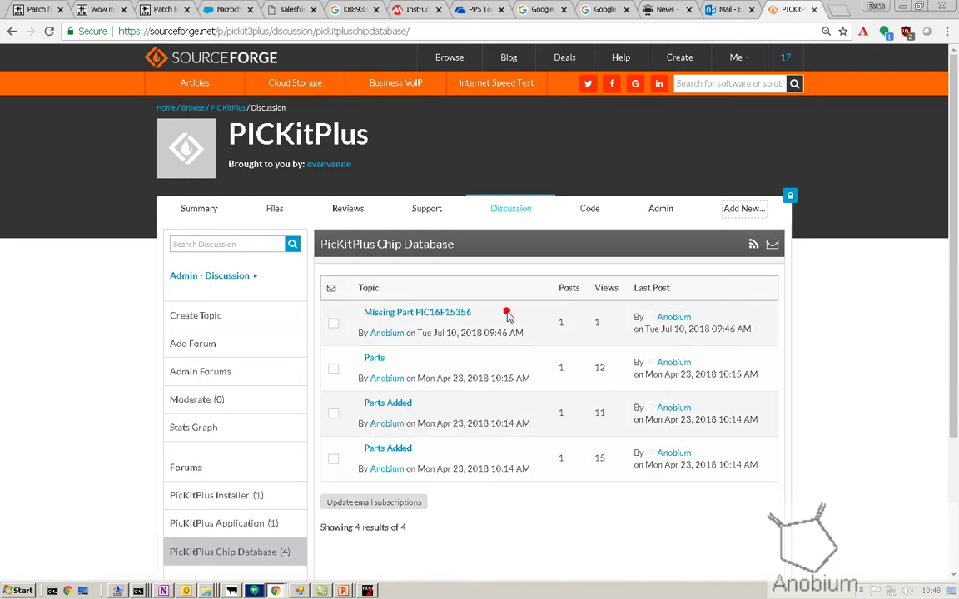
{"action": "left_click", "coordinate": [426, 315]}
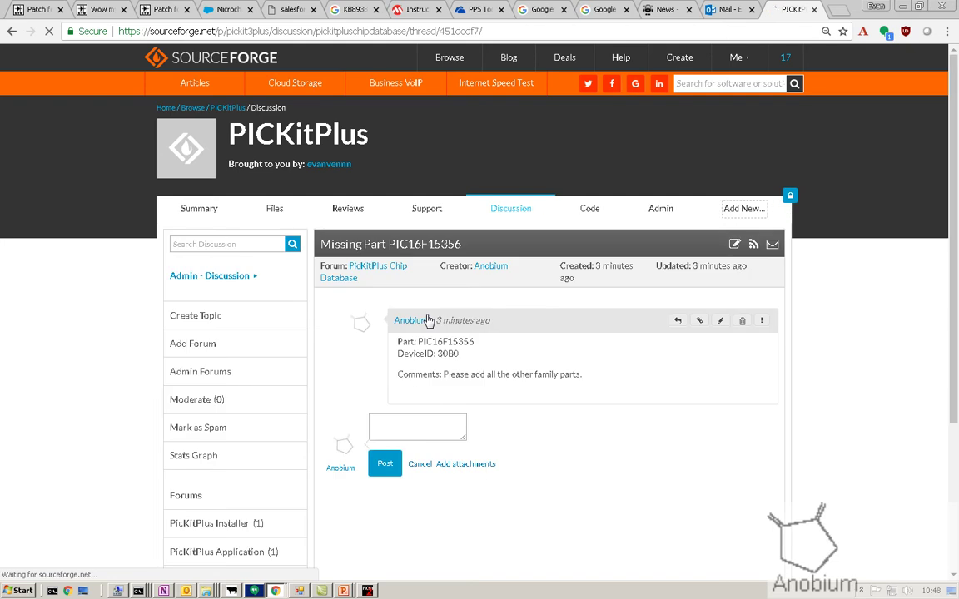
Step: Post the reply "Closed add at 170" to the Missing Part PIC16F15356 topic
{"action": "left_click", "coordinate": [550, 456]}
{"action": "type", "text": "Closed at"}
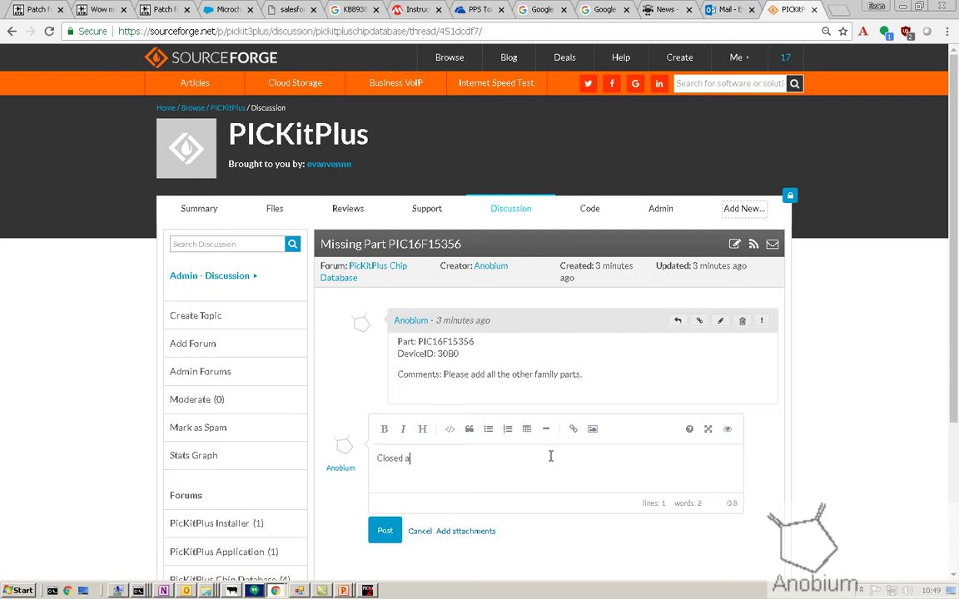
{"action": "key", "text": "BackSpace"}
{"action": "key", "text": "BackSpace"}
{"action": "type", "text": "dd at 170"}
{"action": "left_click", "coordinate": [384, 531]}
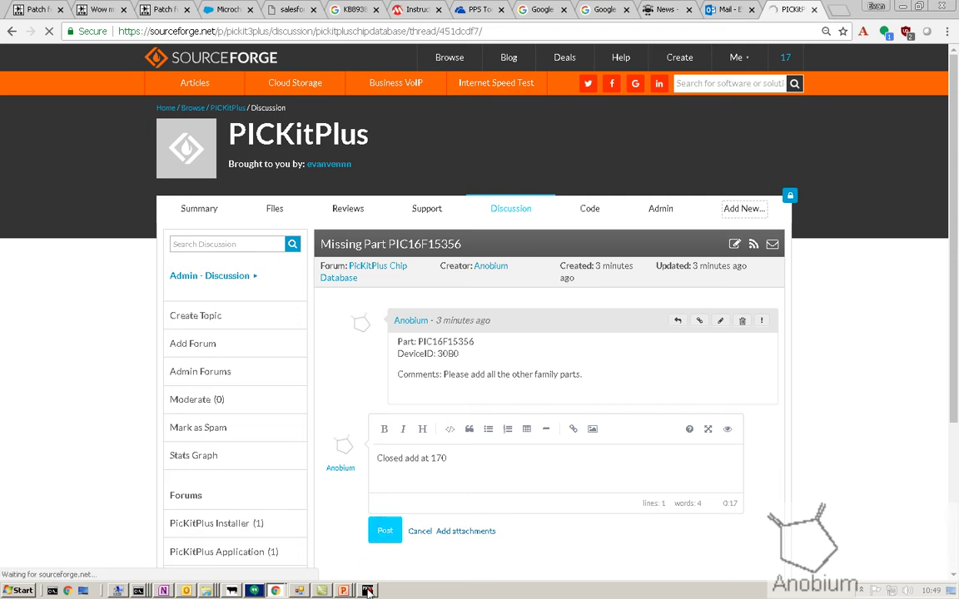
Step: Switch to the PICkit 2Plus programmer window and check the software version number
{"action": "mouse_move", "coordinate": [368, 591]}
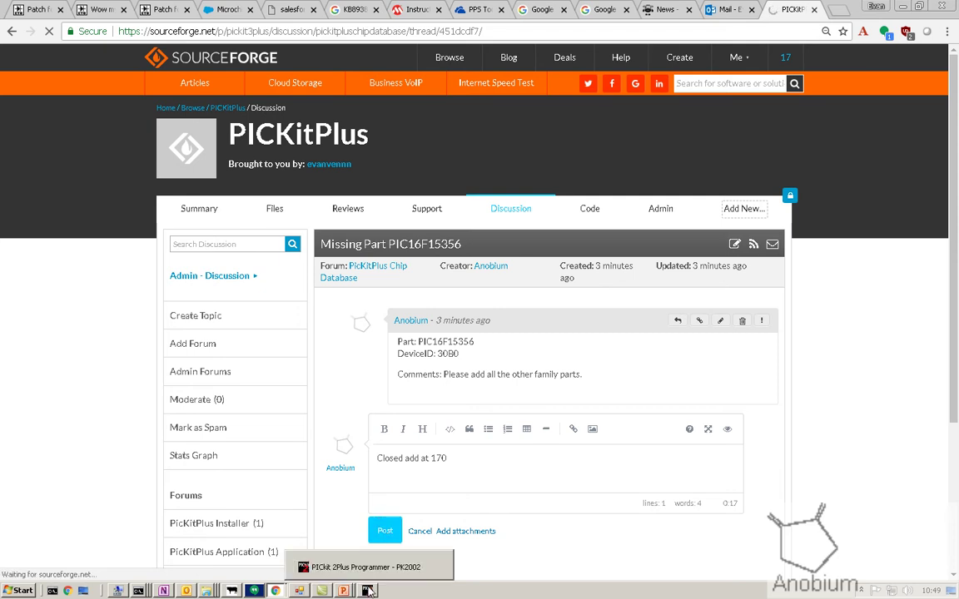
{"action": "left_click", "coordinate": [366, 567]}
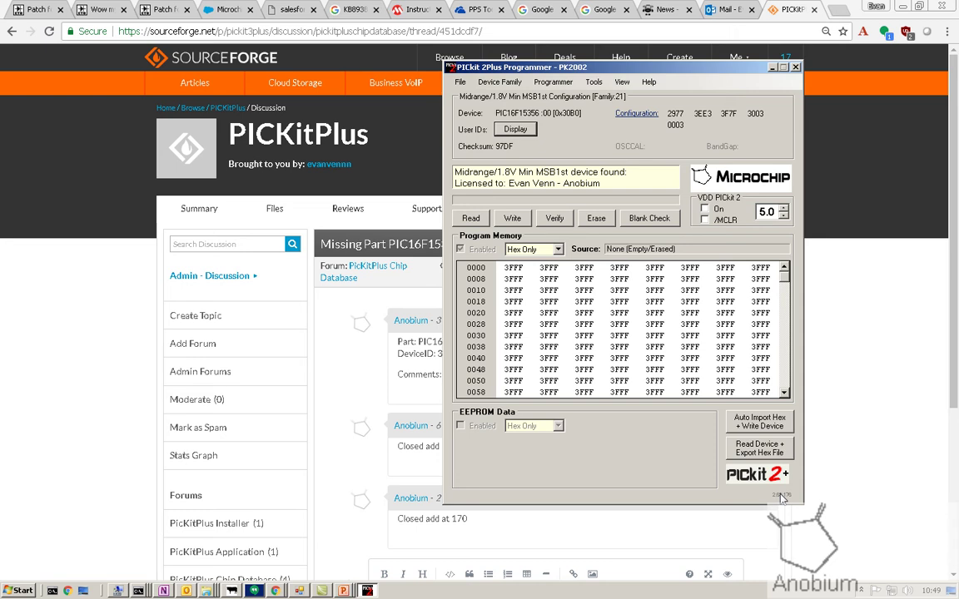
Step: Switch to the PowerPoint slide show and go back to the PICKit Plus Missing Part title slide
{"action": "key", "text": "alt+Tab"}
{"action": "key", "text": "alt+Tab"}
{"action": "key", "text": "alt+Tab"}
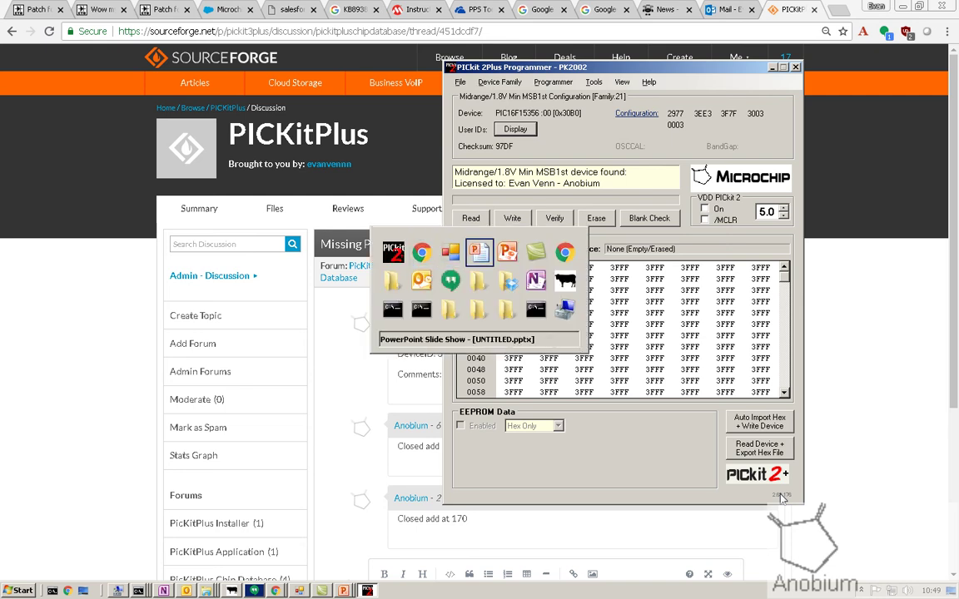
{"action": "key", "text": "alt+Tab"}
{"action": "key", "text": "alt+Tab"}
{"action": "key", "text": "alt+Tab"}
{"action": "key", "text": "alt+Tab"}
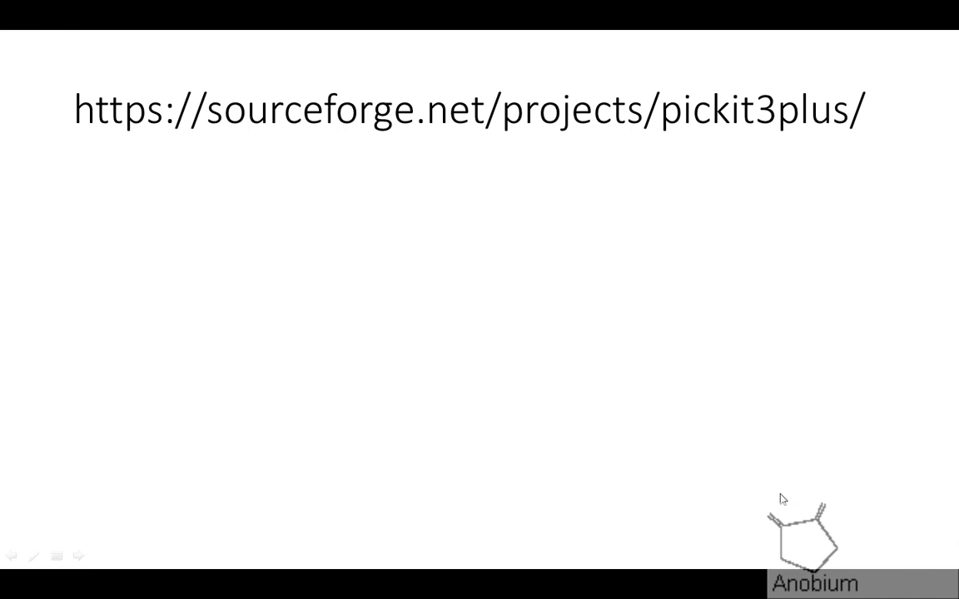
{"action": "key", "text": "Left"}
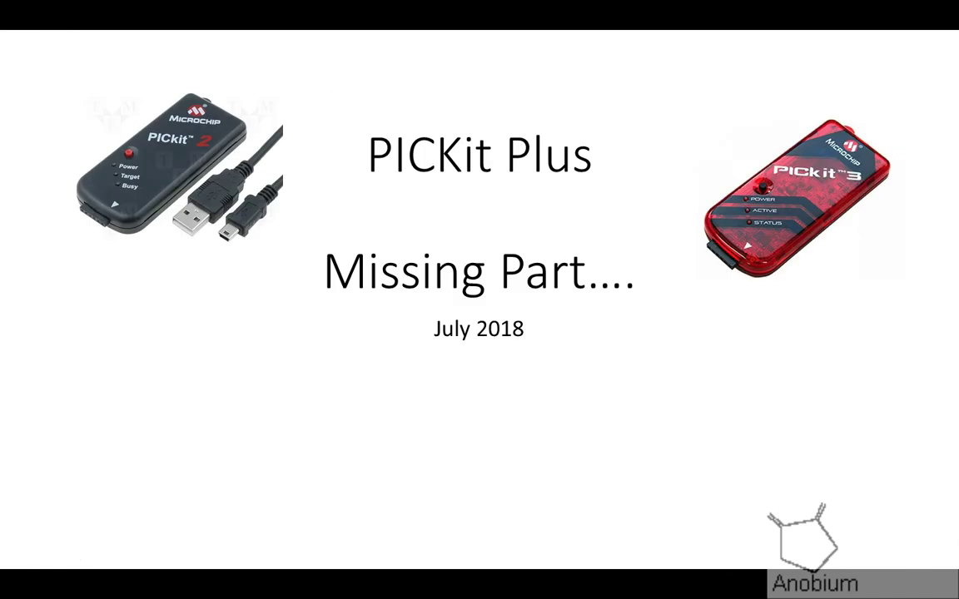